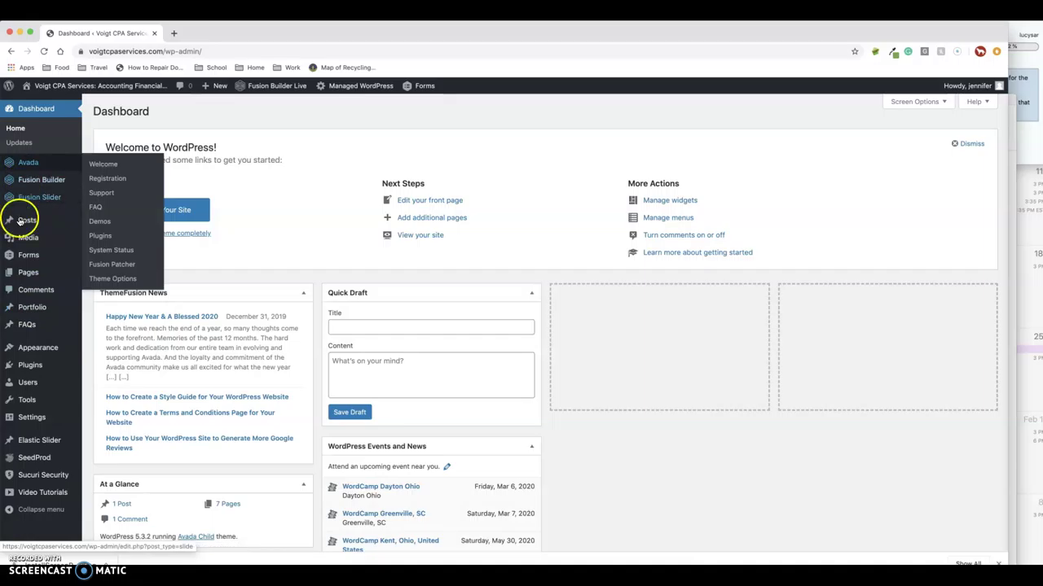
Step: Open the list of all posts and start a new post titled "This is a test post"
mouse_move(34, 440)
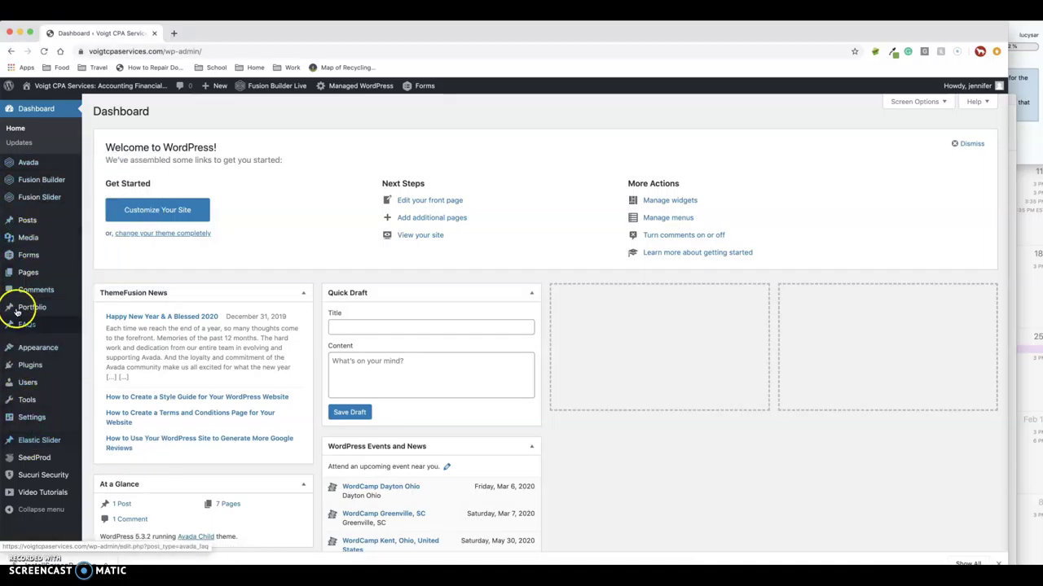
mouse_move(18, 269)
mouse_move(21, 221)
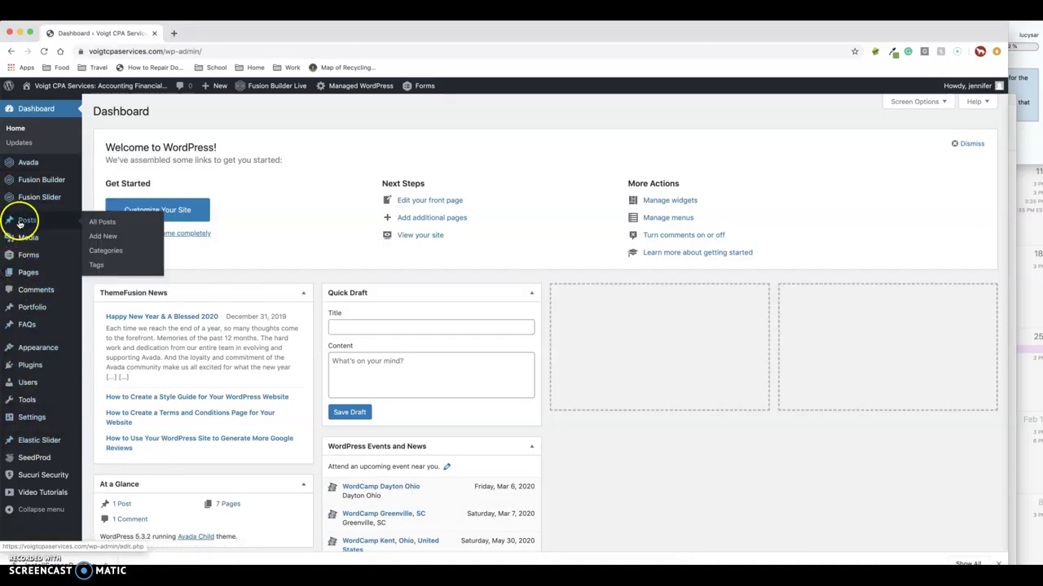
left_click(104, 224)
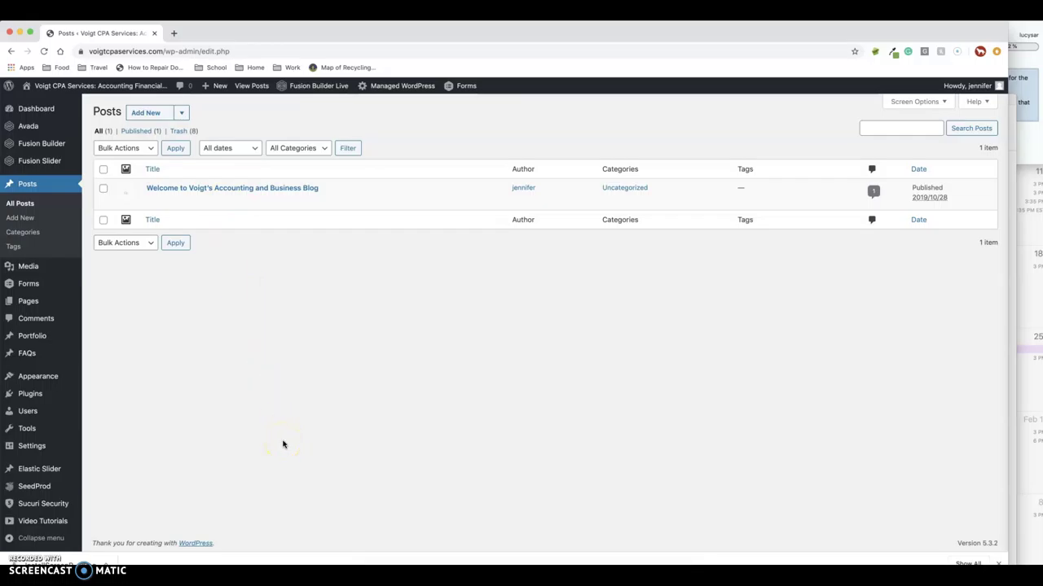
left_click(151, 118)
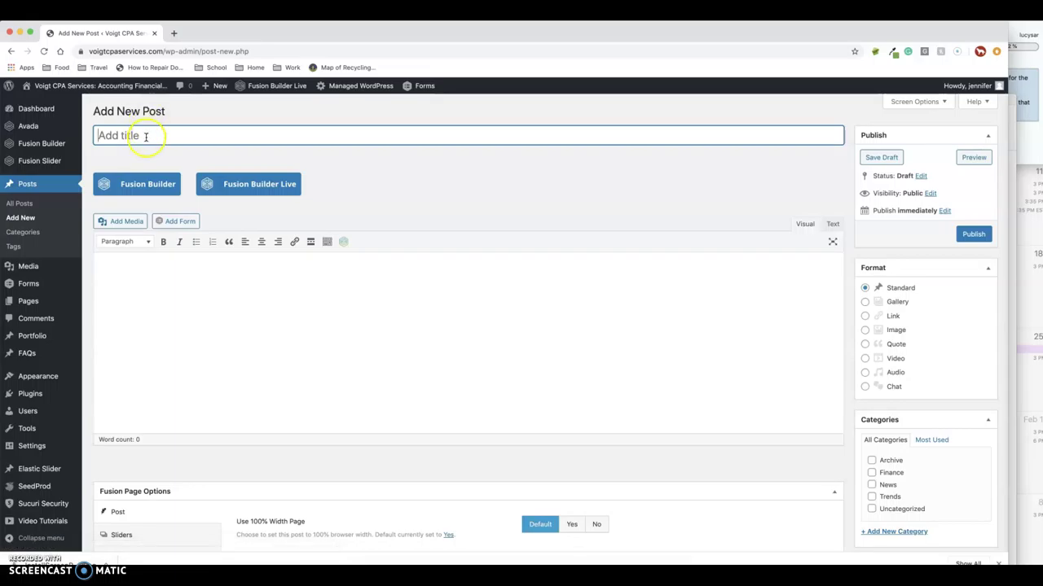
type("This is a test post")
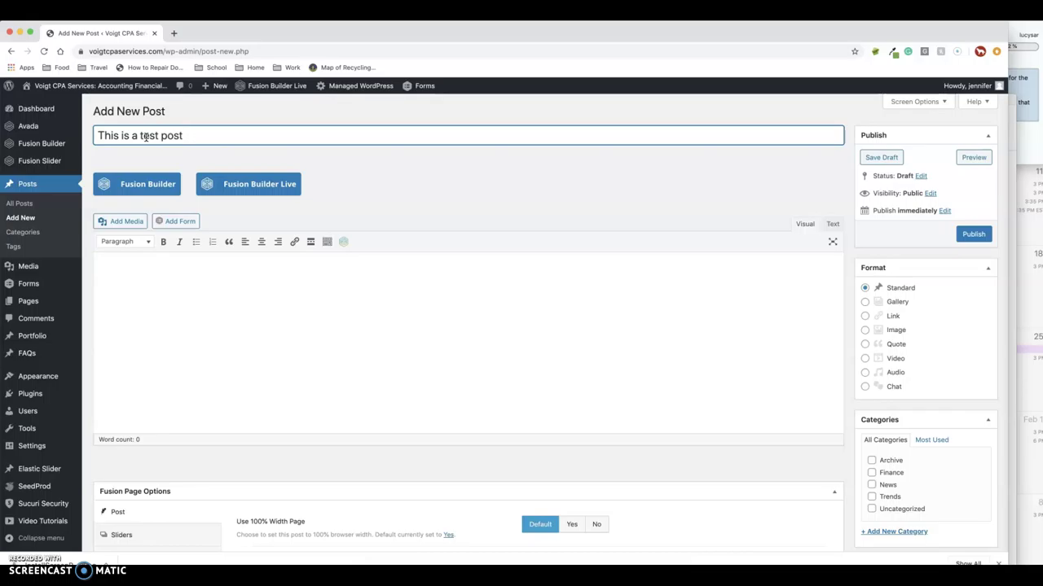
Step: Write "This is a test post for a tutorial video for Voigt CPA services." as the post's body text
left_click(108, 263)
left_click(107, 264)
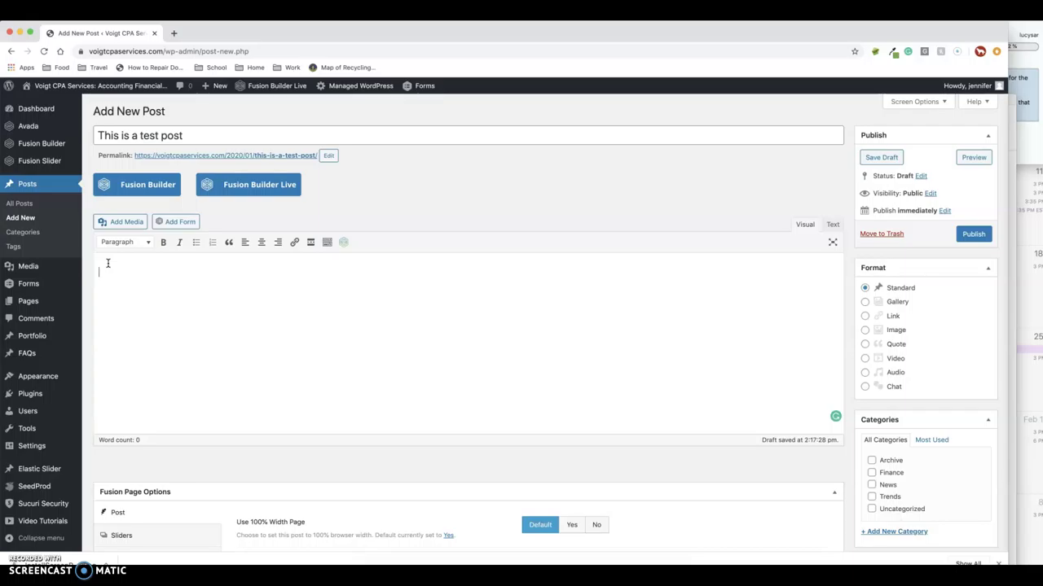
type("This is a test post for a tutorial vi")
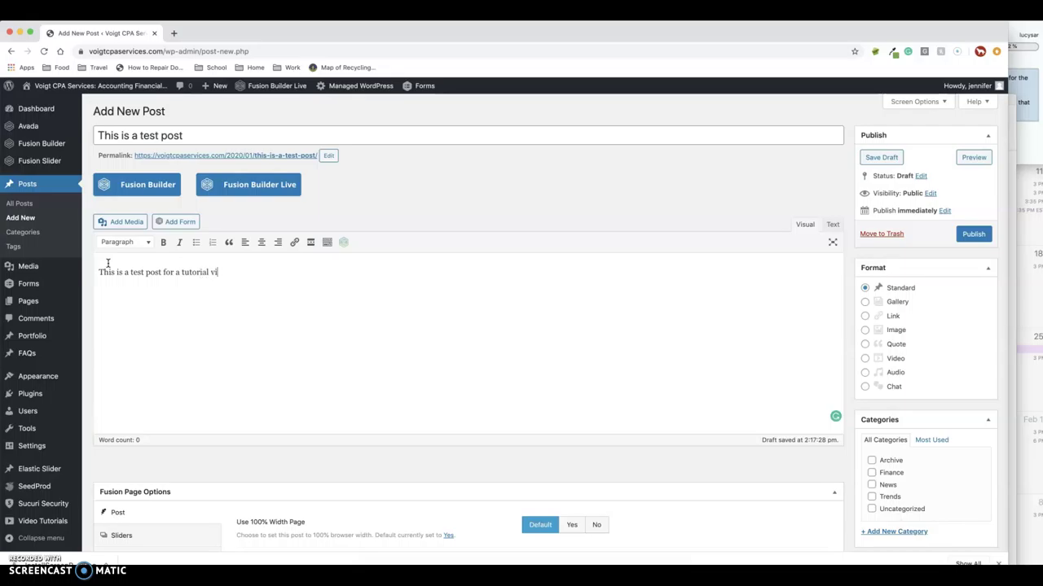
type("deo for Voigt CPA services.")
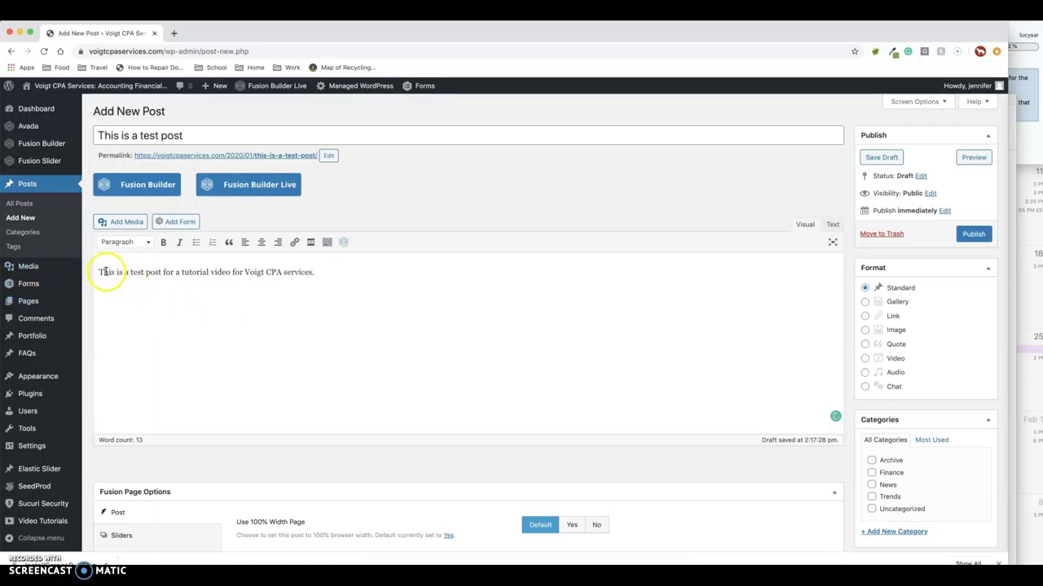
Step: Bold "This is a test post" and italicize "a tutorial video" in the body text, and show the editor's additional formatting options
left_click_drag(98, 272, 238, 272)
left_click(163, 242)
left_click(179, 242)
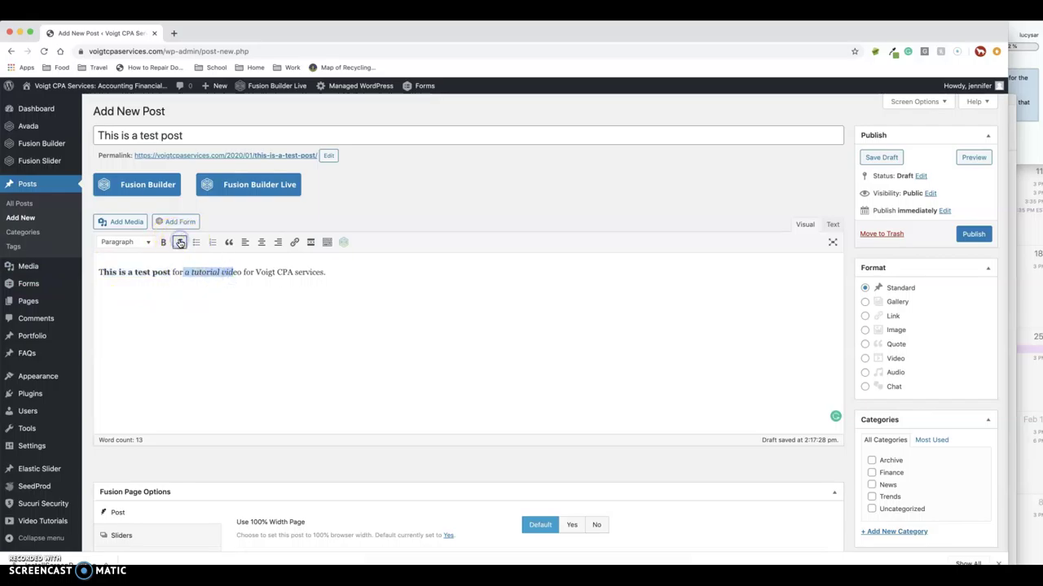
left_click(326, 244)
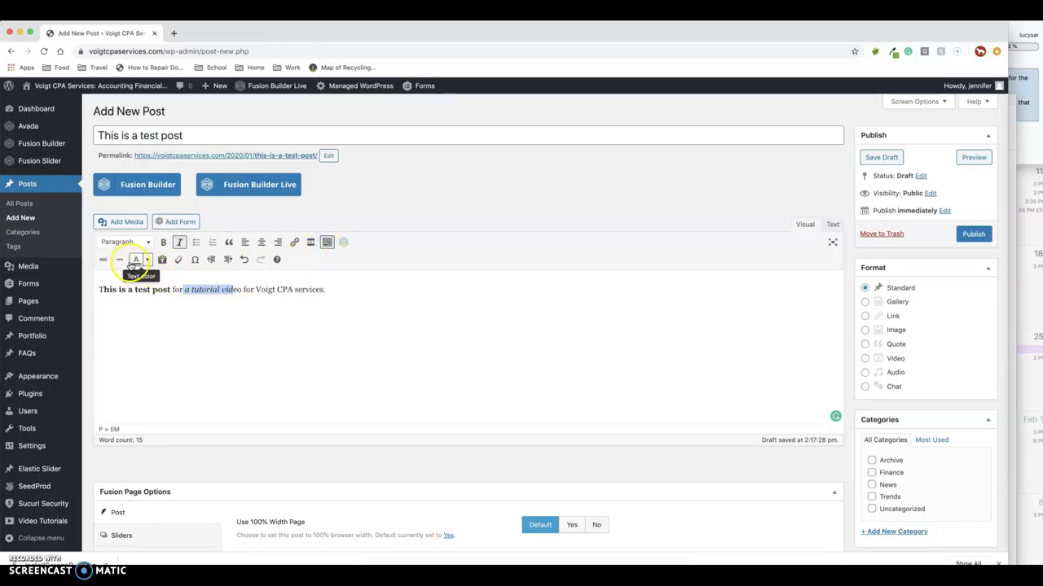
left_click(200, 325)
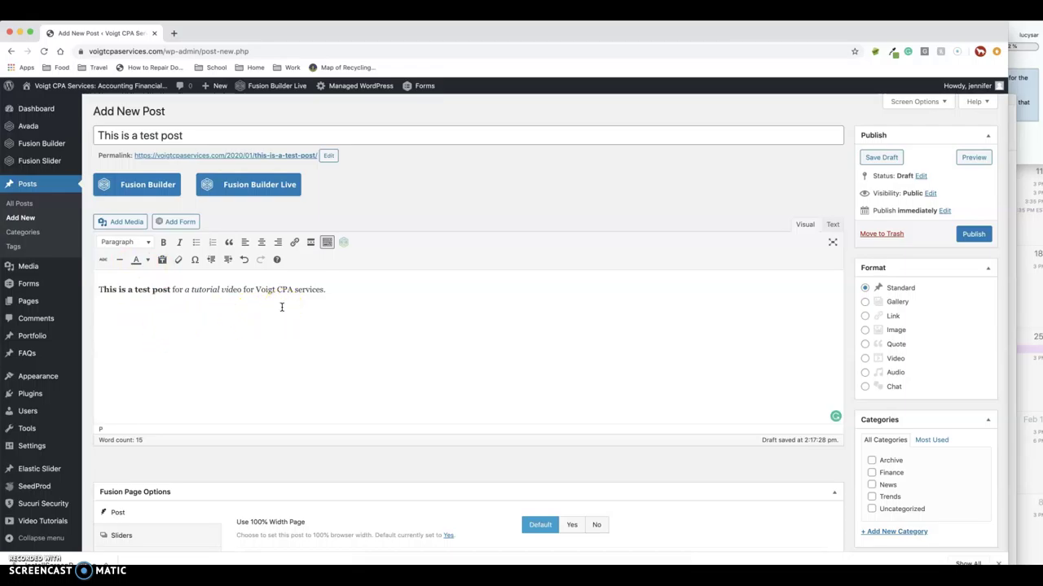
left_click(679, 350)
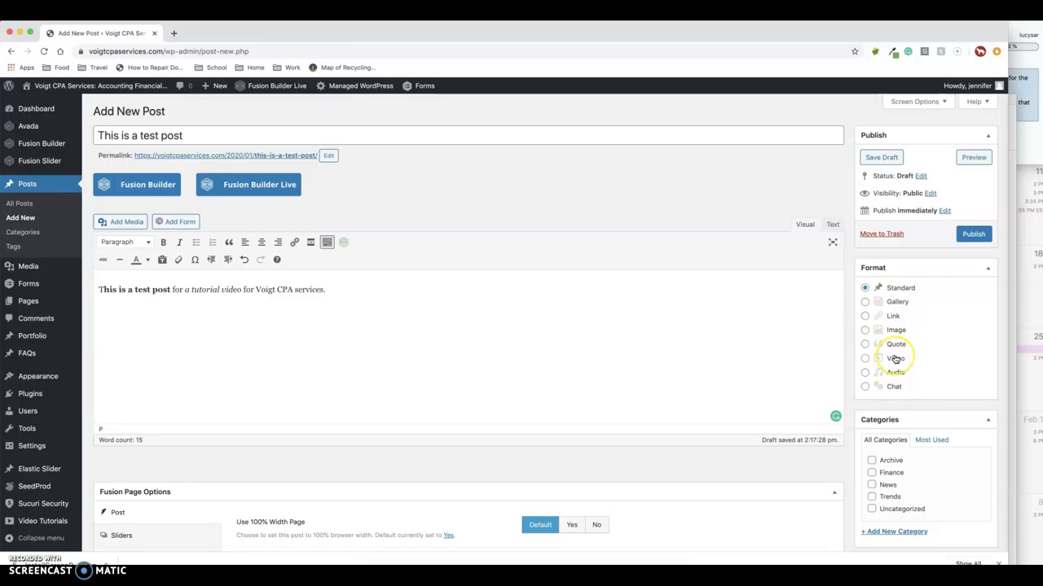
Step: Create a new category named "Income Tax Returns" and assign it to the post
scroll(895, 359, "down", 1)
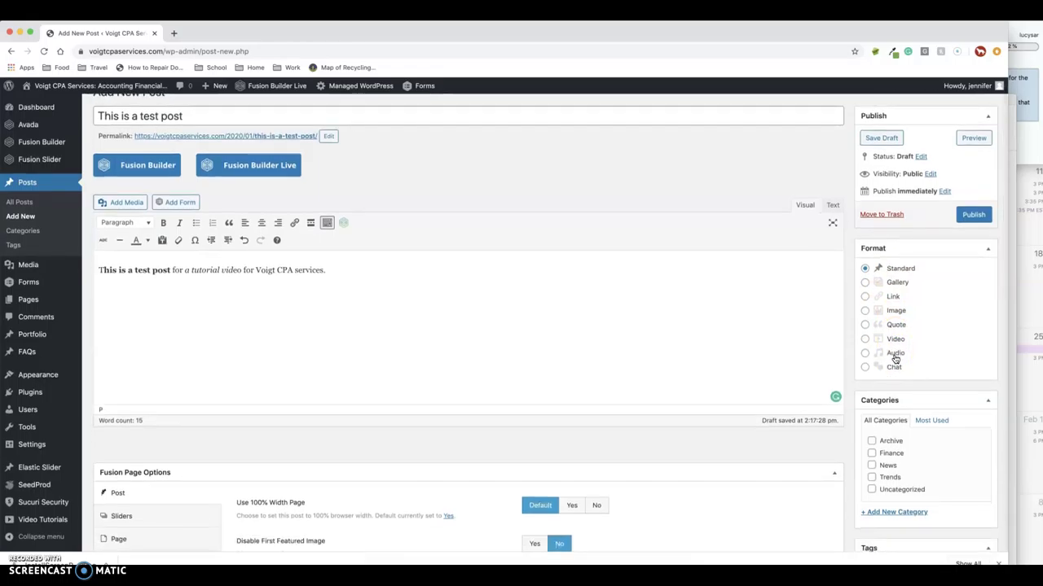
scroll(894, 358, "down", 3)
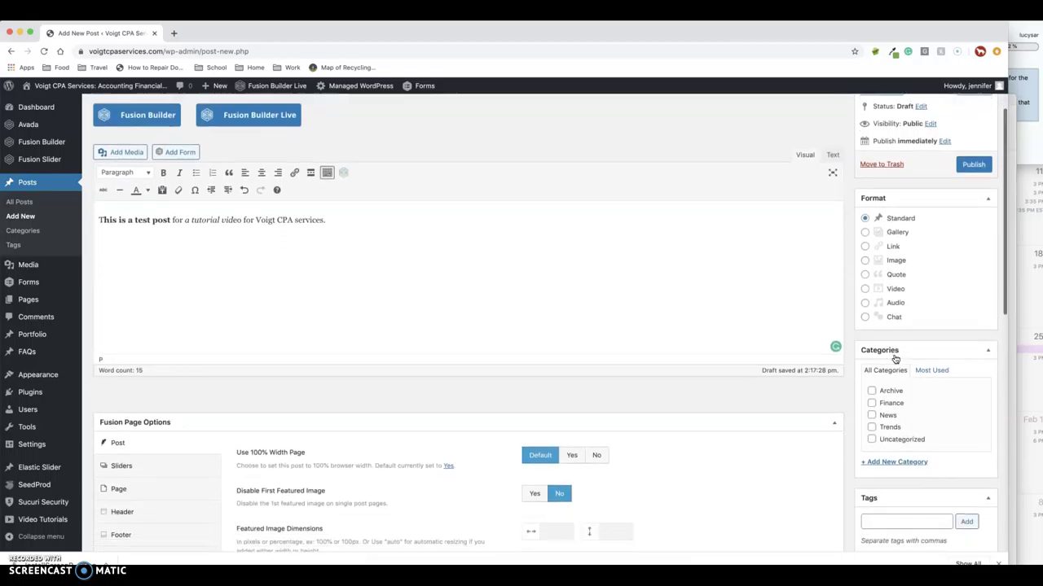
scroll(894, 358, "down", 2)
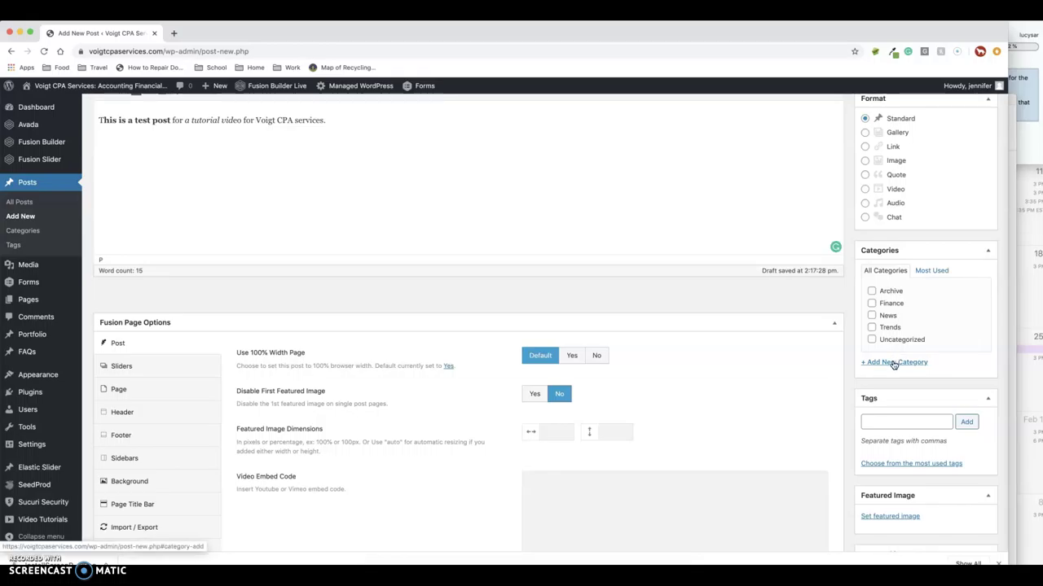
left_click(893, 362)
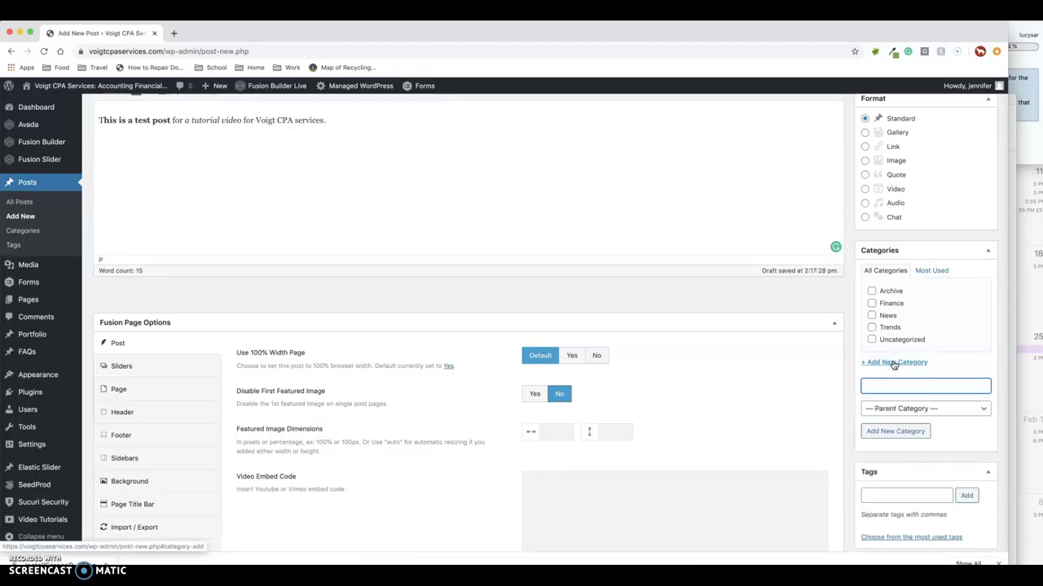
type("Income Tax Returns")
left_click(895, 433)
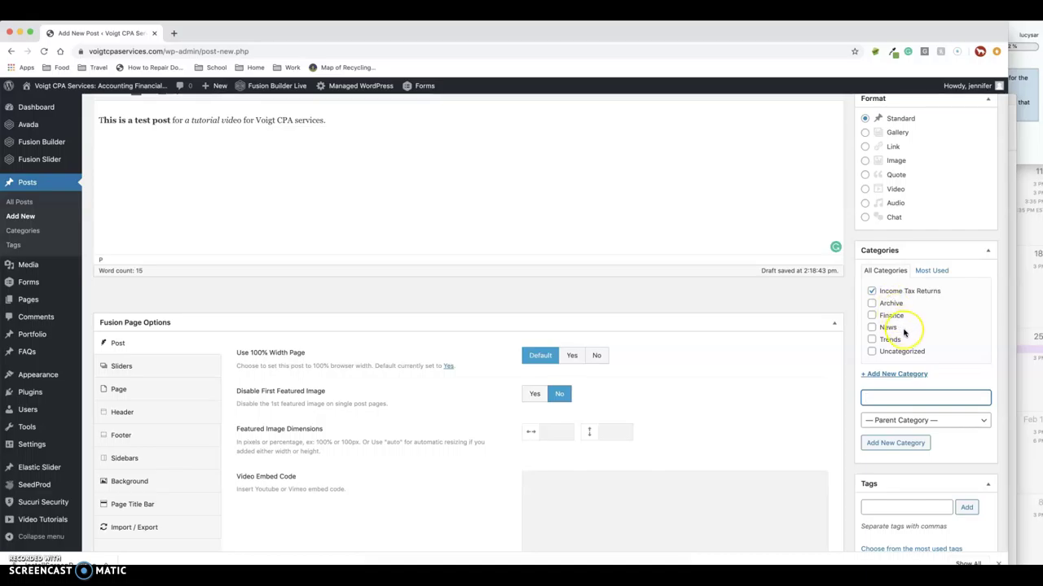
Step: Look over the remaining tag and featured image settings without changing them, and publish the post
scroll(904, 333, "down", 5)
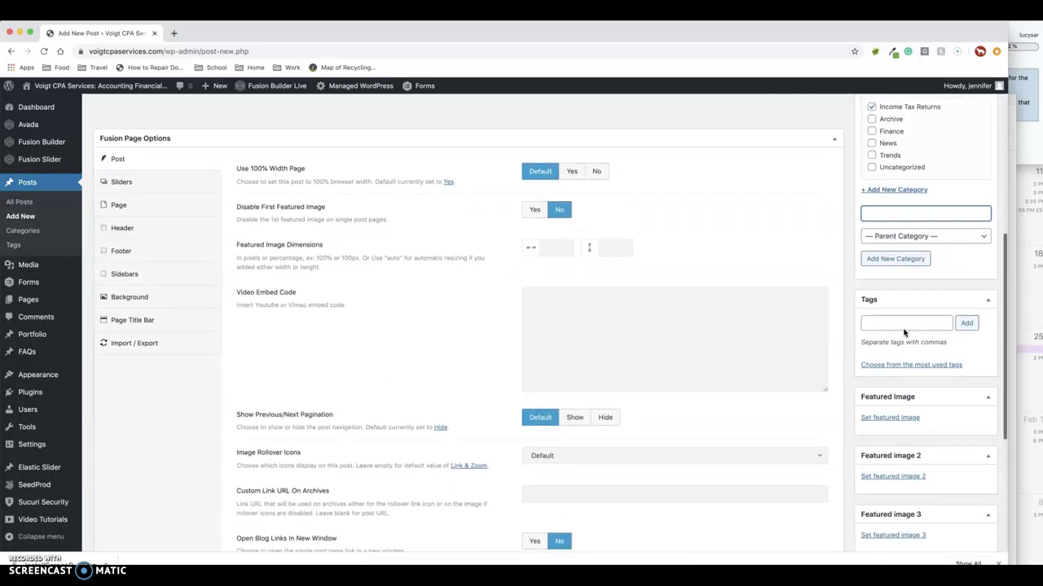
scroll(903, 333, "down", 2)
scroll(903, 332, "up", 10)
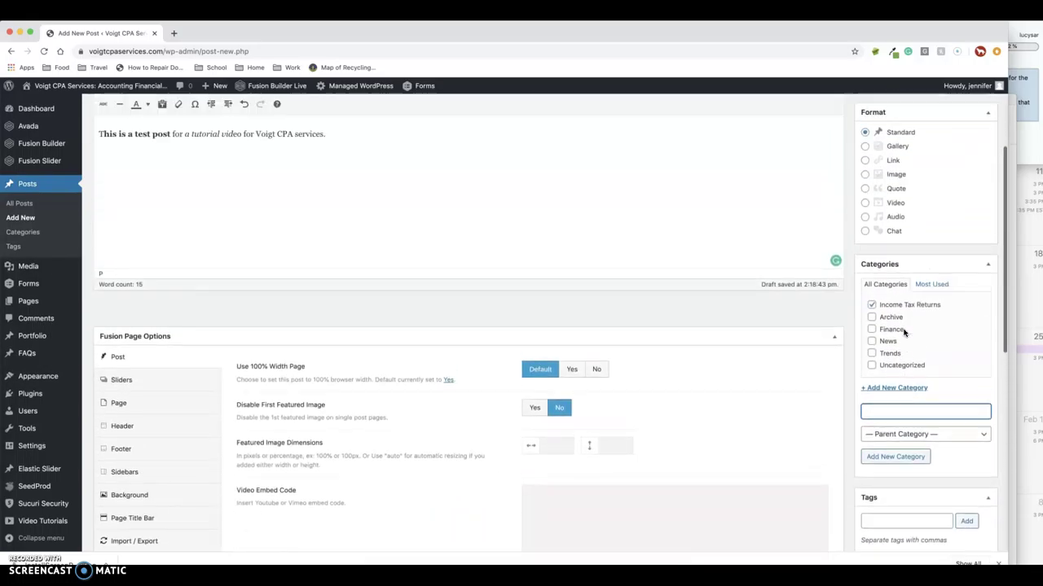
scroll(903, 332, "up", 2)
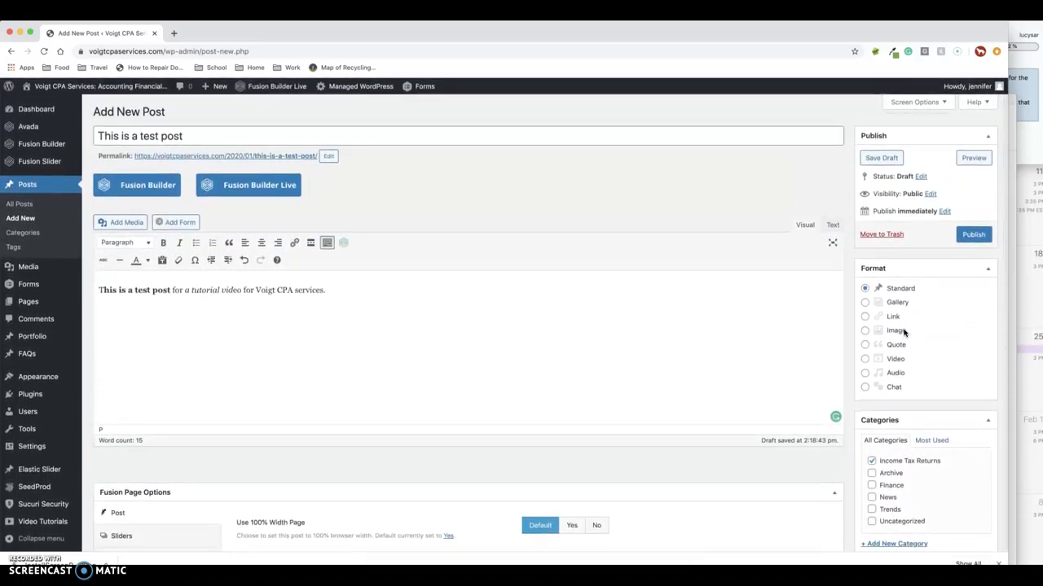
left_click(971, 234)
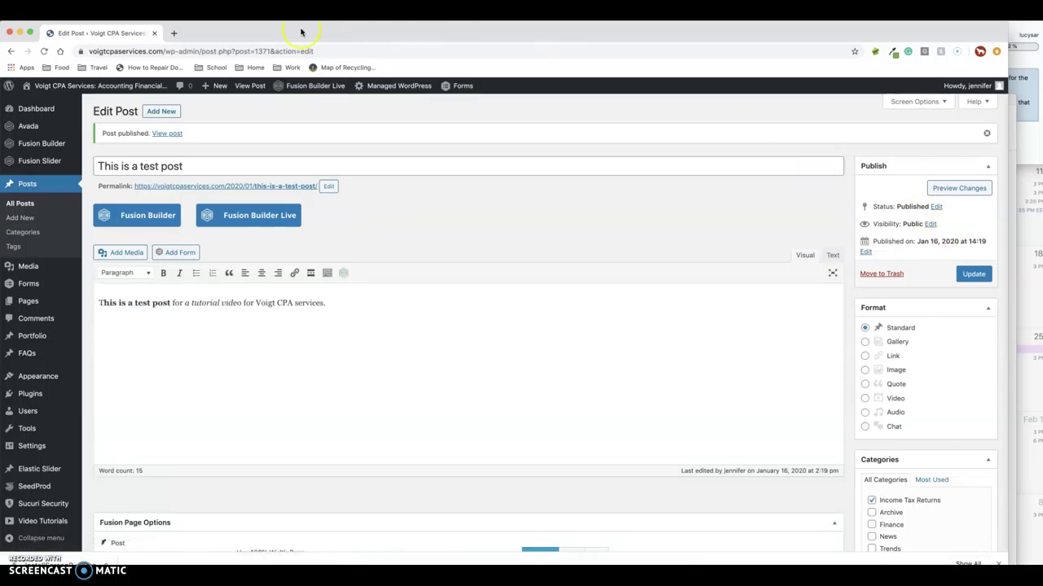
Step: Open voigtcpaservices.com in a new browser tab and go to the site's blog page
left_click(173, 33)
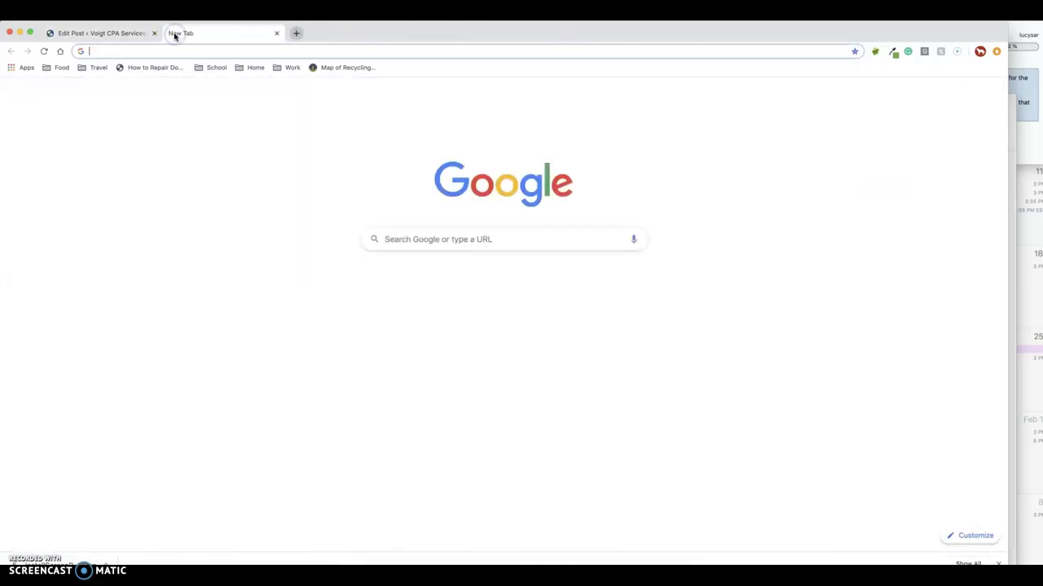
type("v")
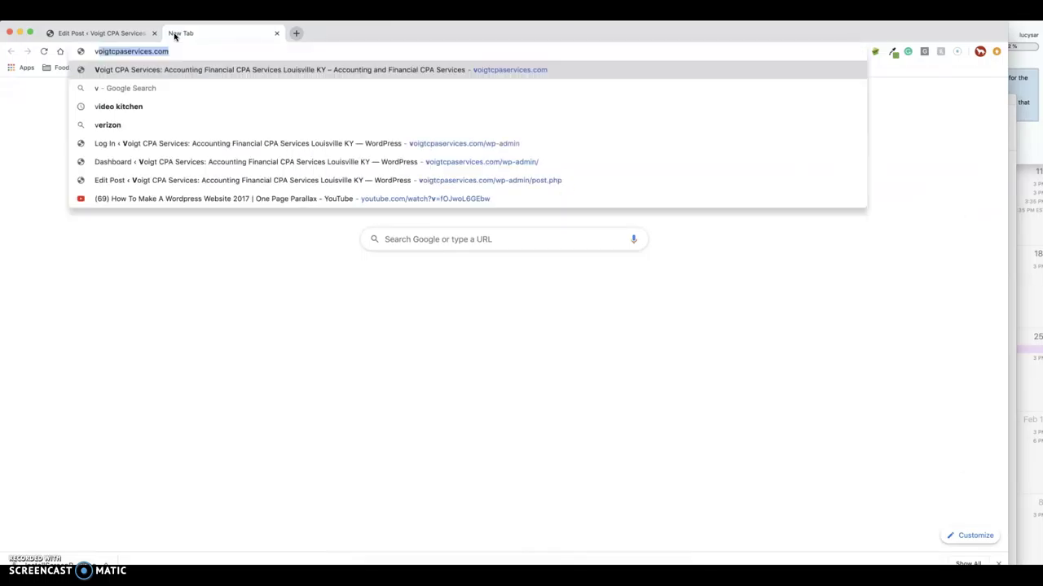
key("Return")
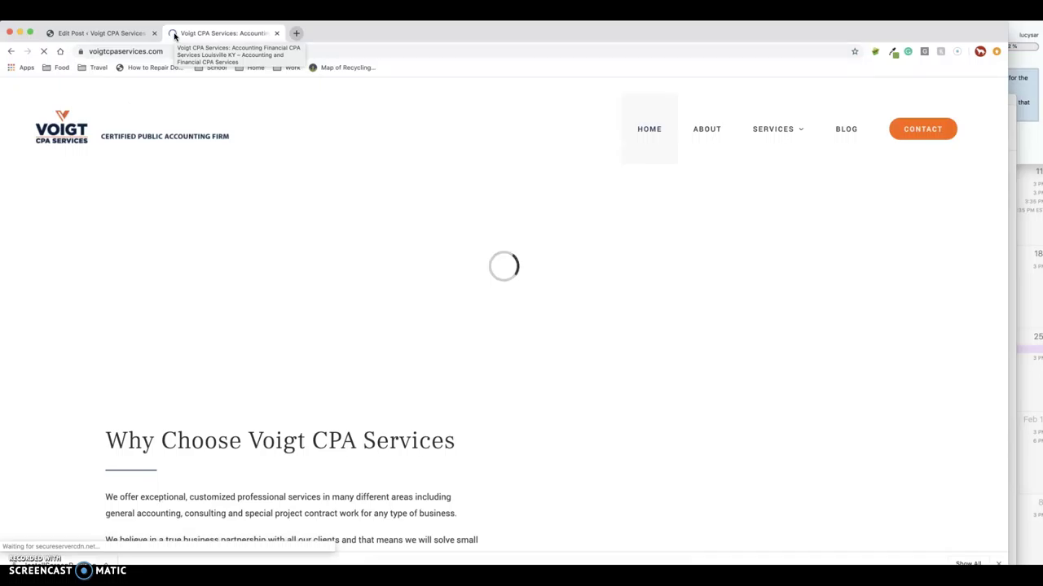
left_click(845, 133)
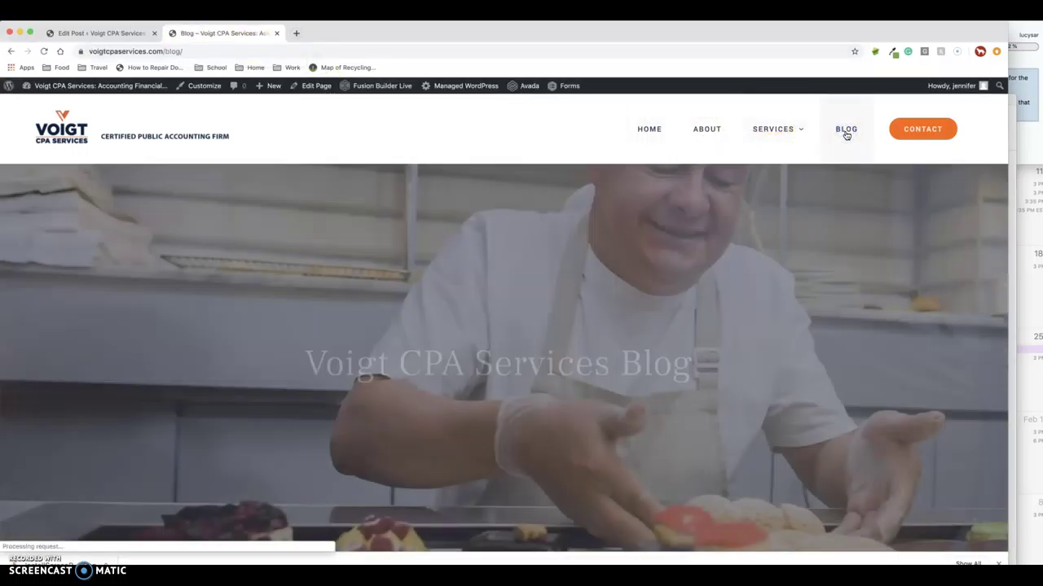
left_click(845, 133)
left_click(544, 218)
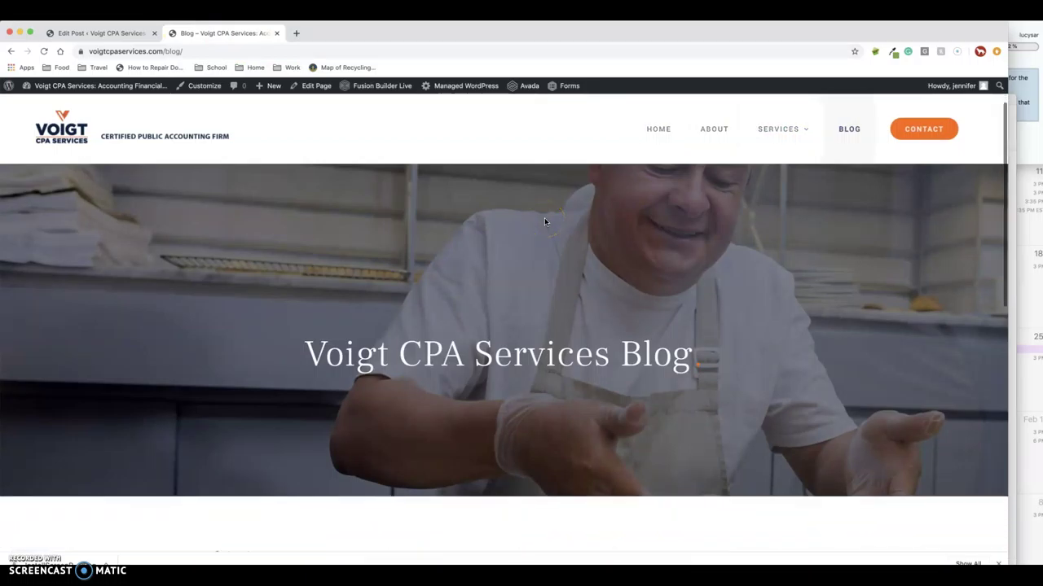
Step: Review the test post in the blog listing, read its full page, and return to the listing
scroll(545, 220, "down", 5)
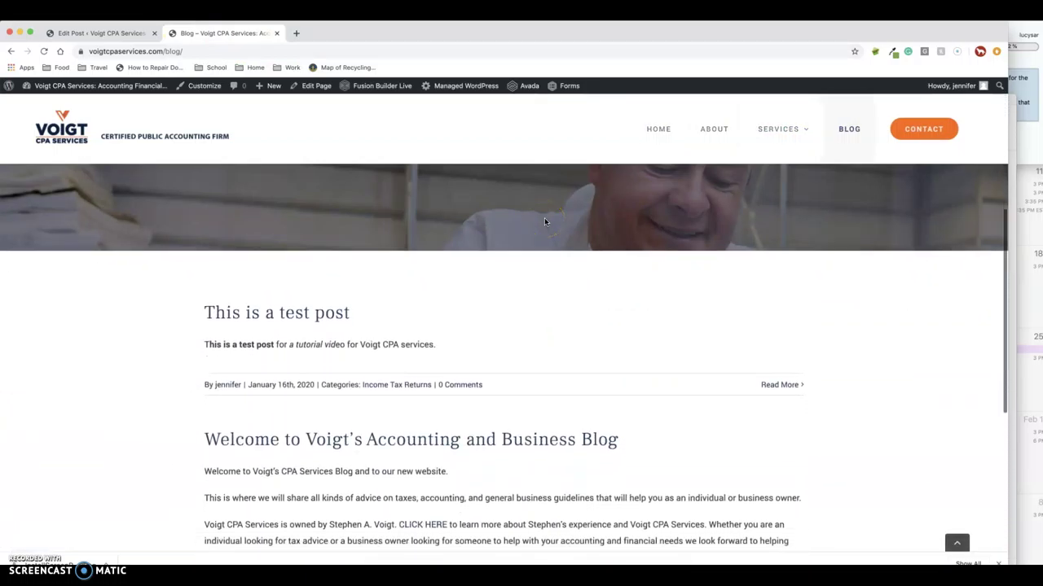
scroll(544, 220, "down", 1)
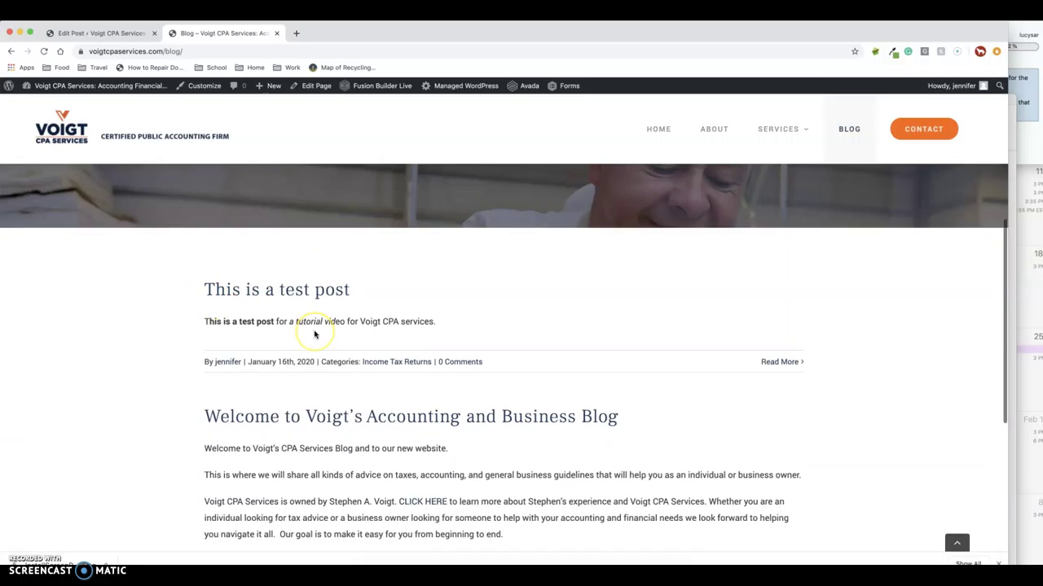
scroll(314, 334, "down", 2)
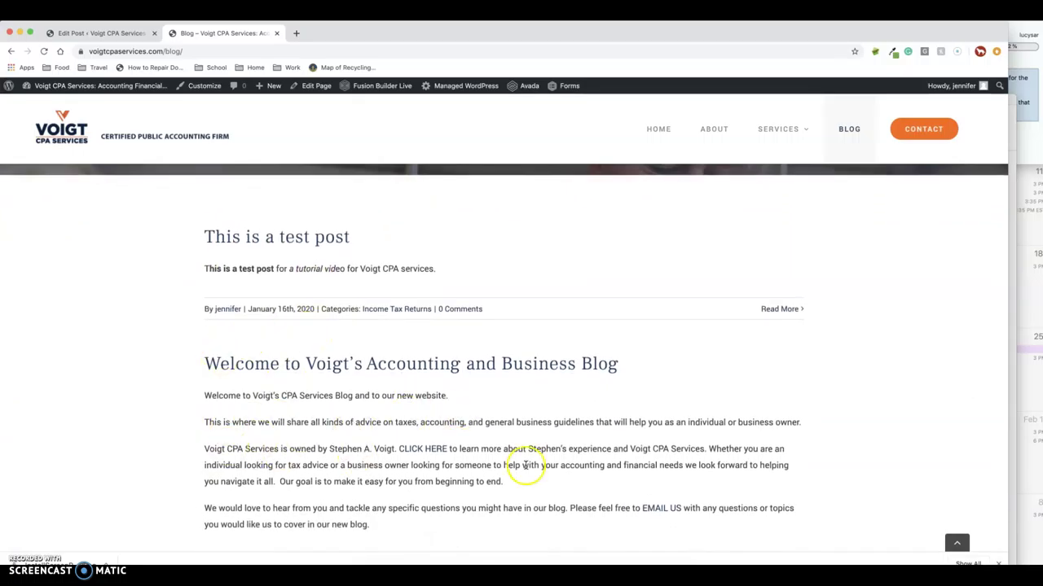
scroll(356, 466, "down", 3)
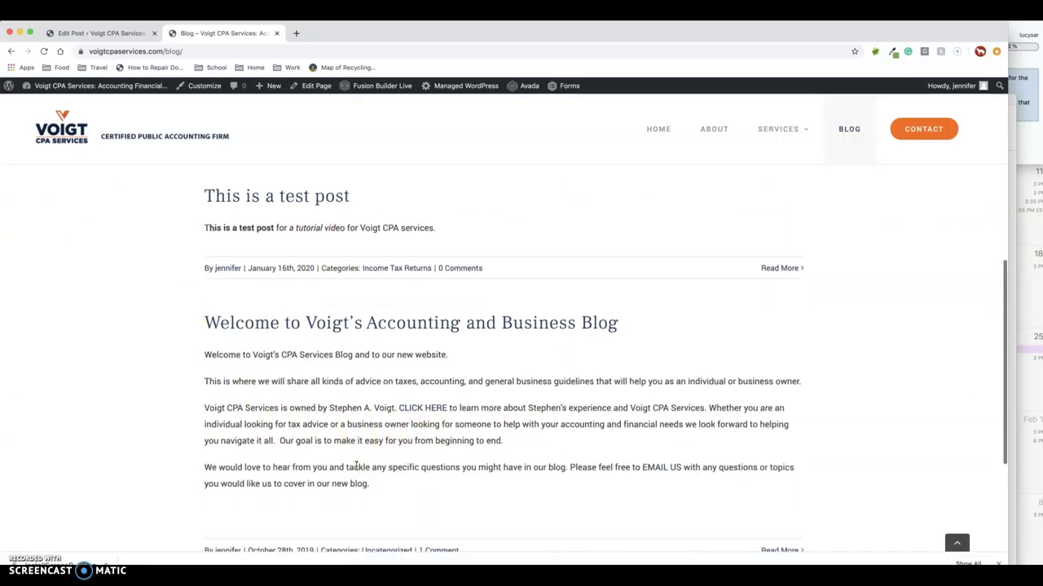
scroll(356, 465, "up", 1)
scroll(356, 466, "up", 1)
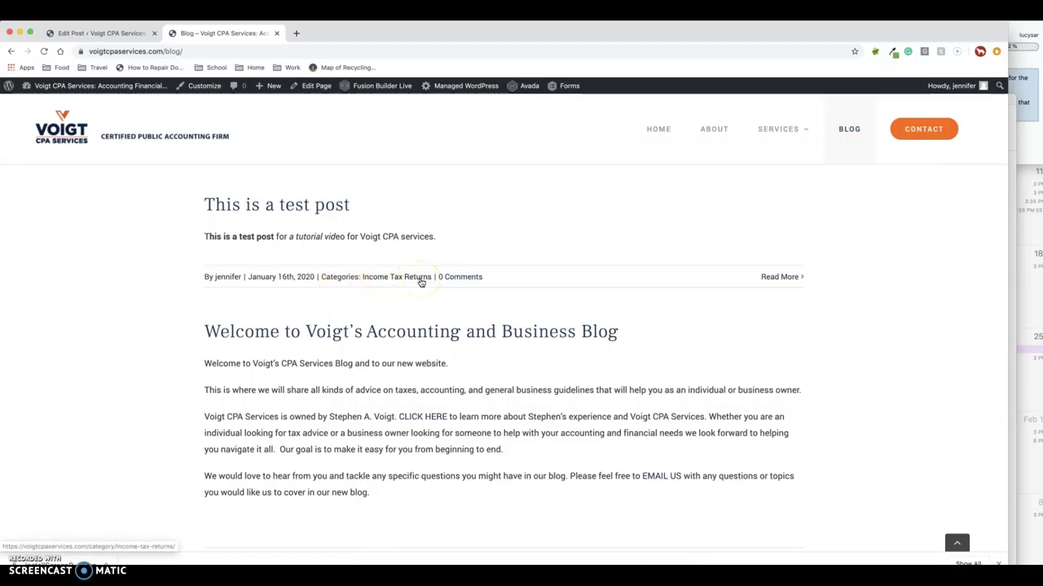
left_click(772, 281)
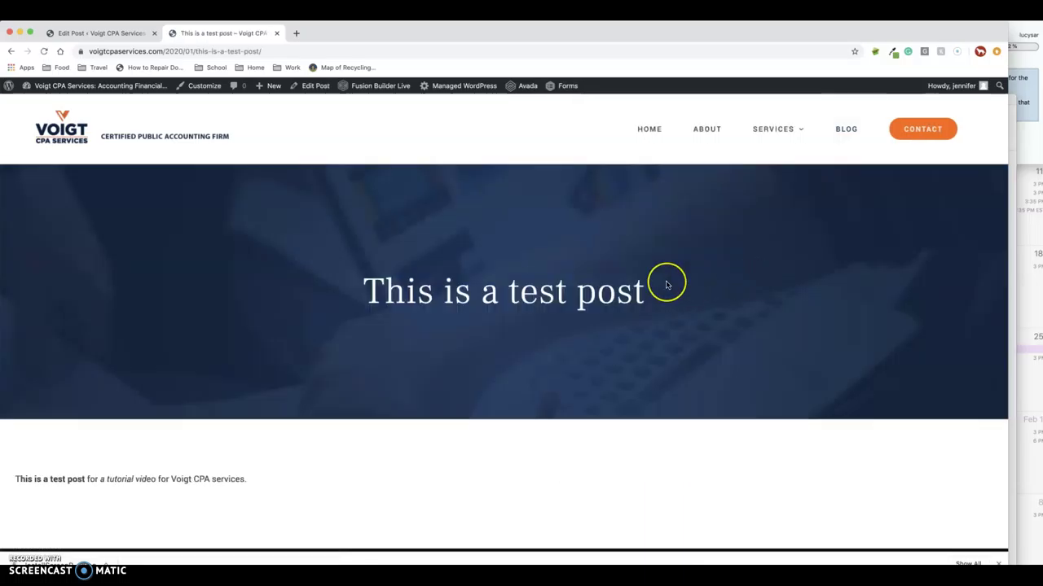
scroll(666, 284, "down", 1)
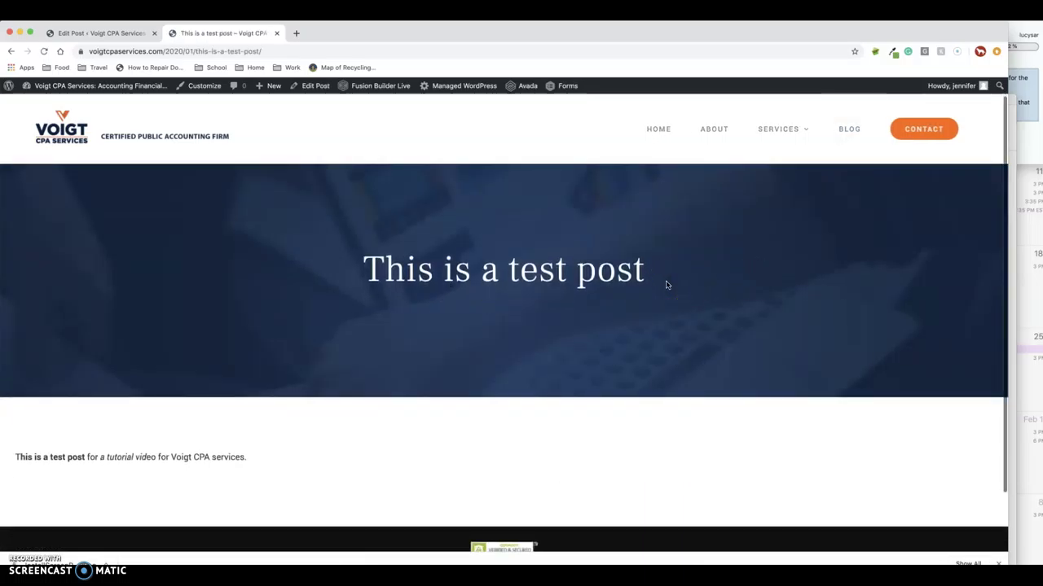
scroll(552, 303, "down", 2)
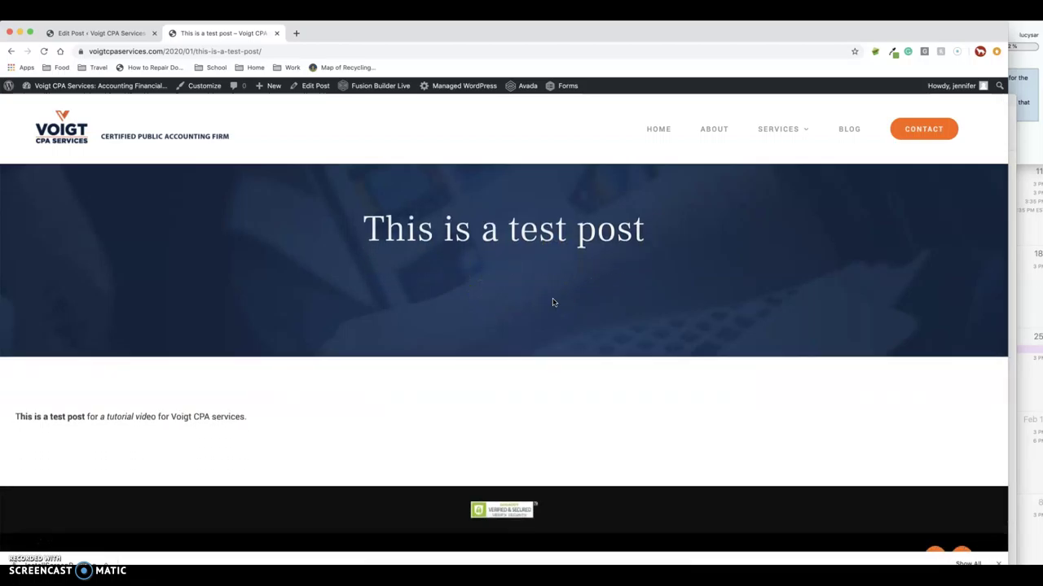
left_click(11, 52)
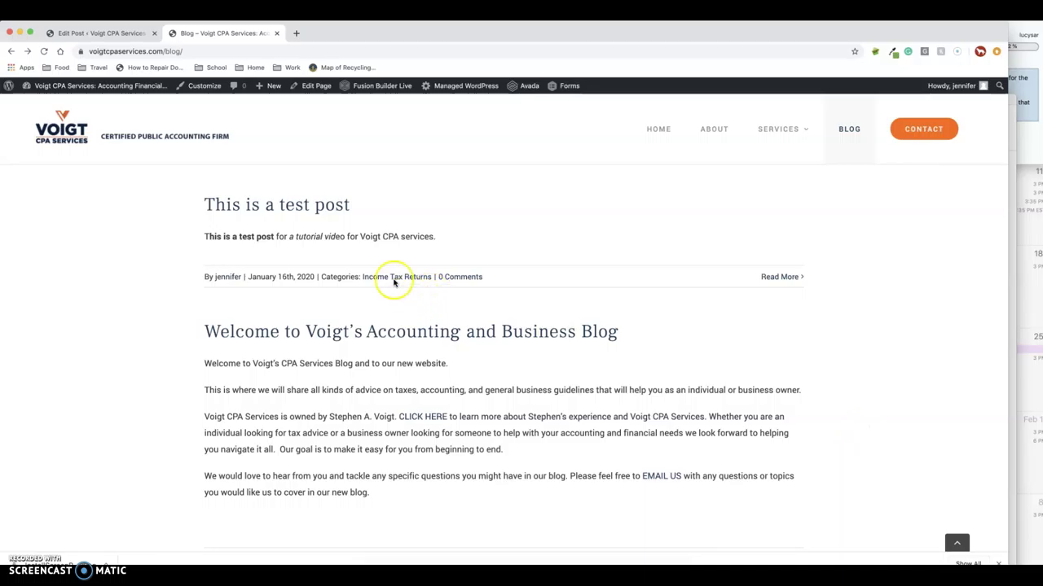
Step: Return to the WordPress admin, list all posts, and move the post "This is a test post" to the trash
left_click(100, 35)
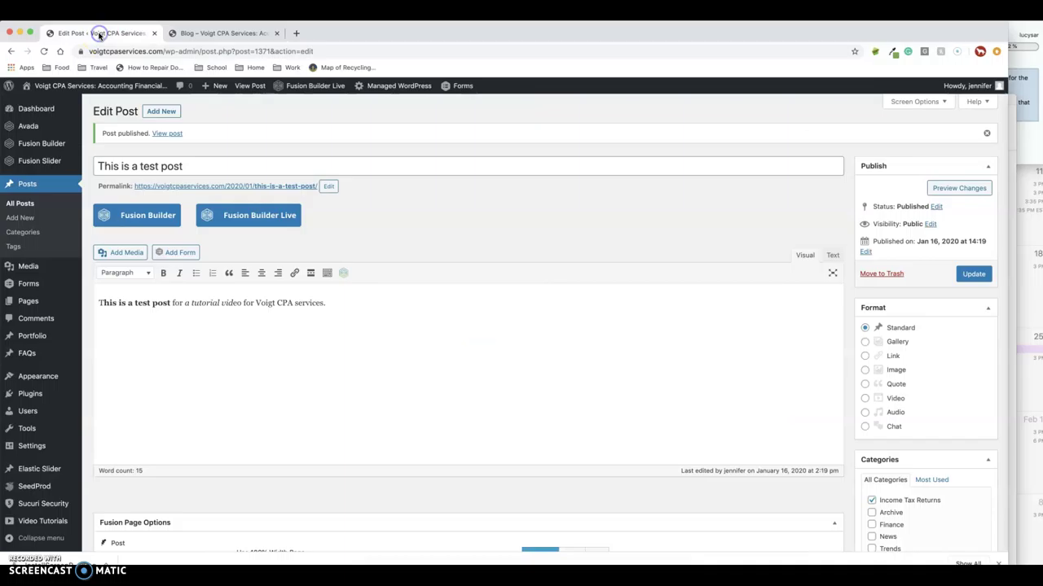
left_click(22, 205)
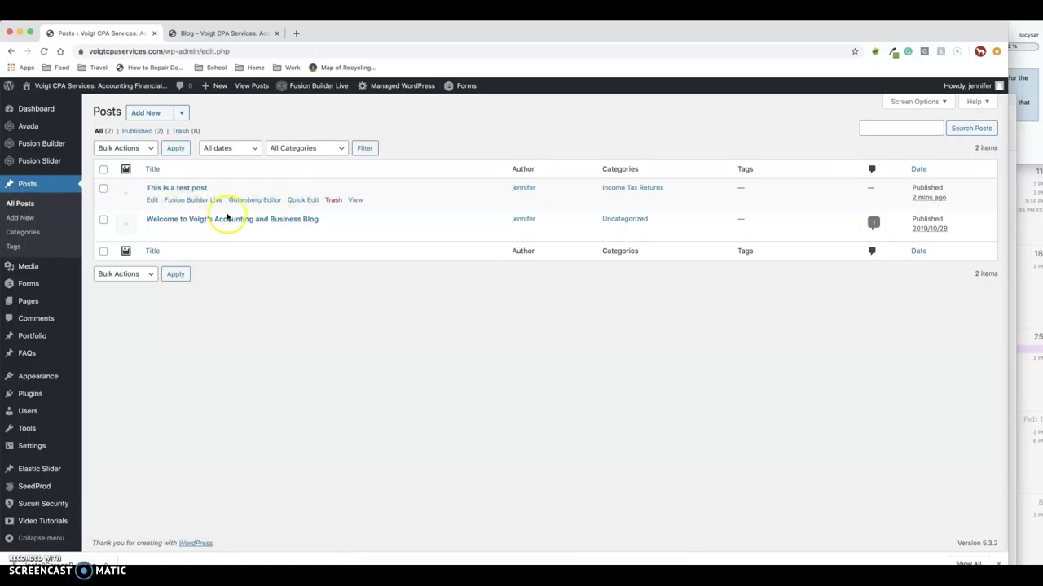
left_click(334, 200)
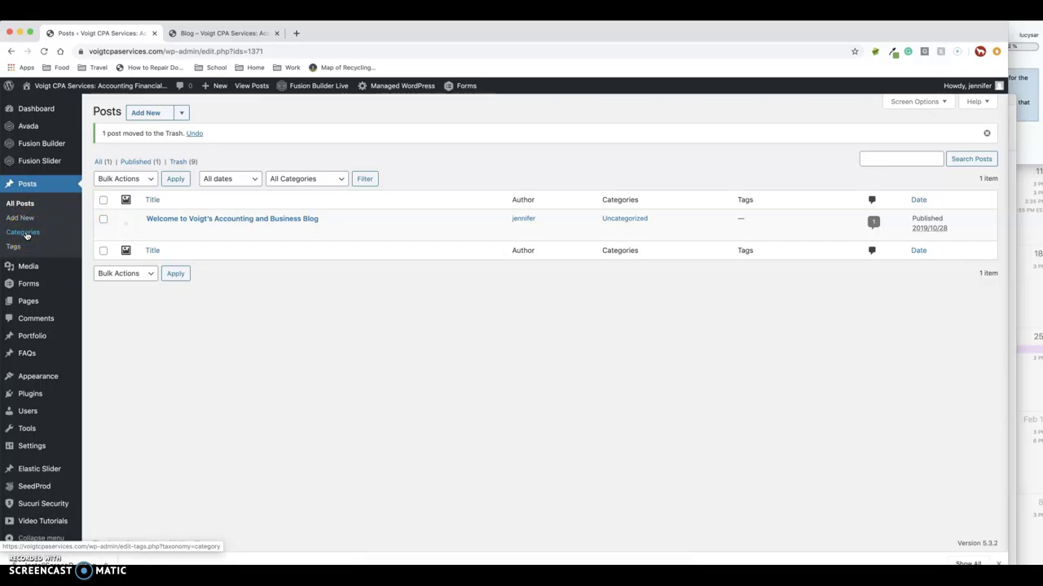
Step: Open the post categories and permanently delete the Trends and Archive categories
left_click(26, 234)
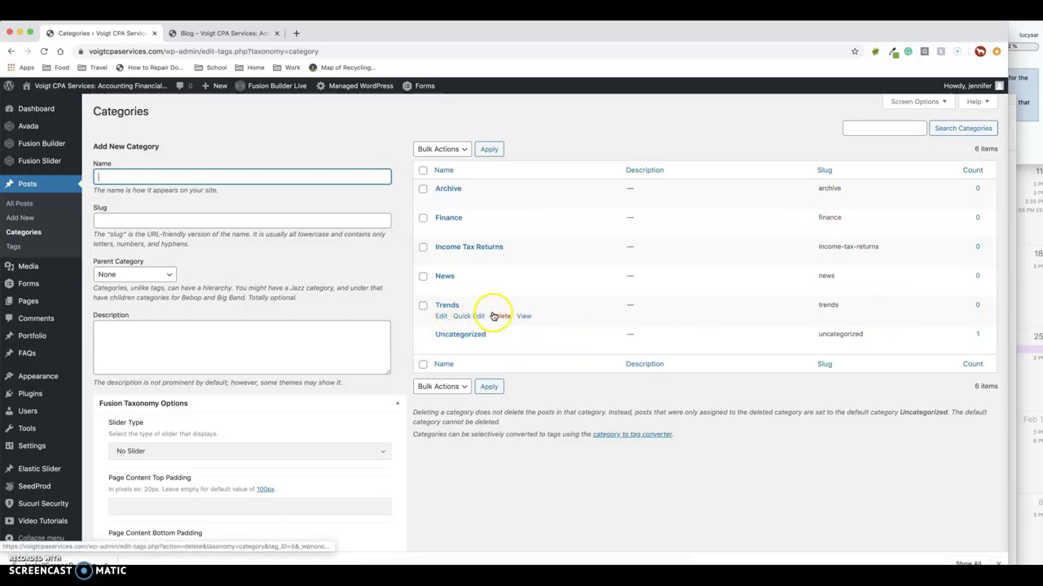
left_click(496, 316)
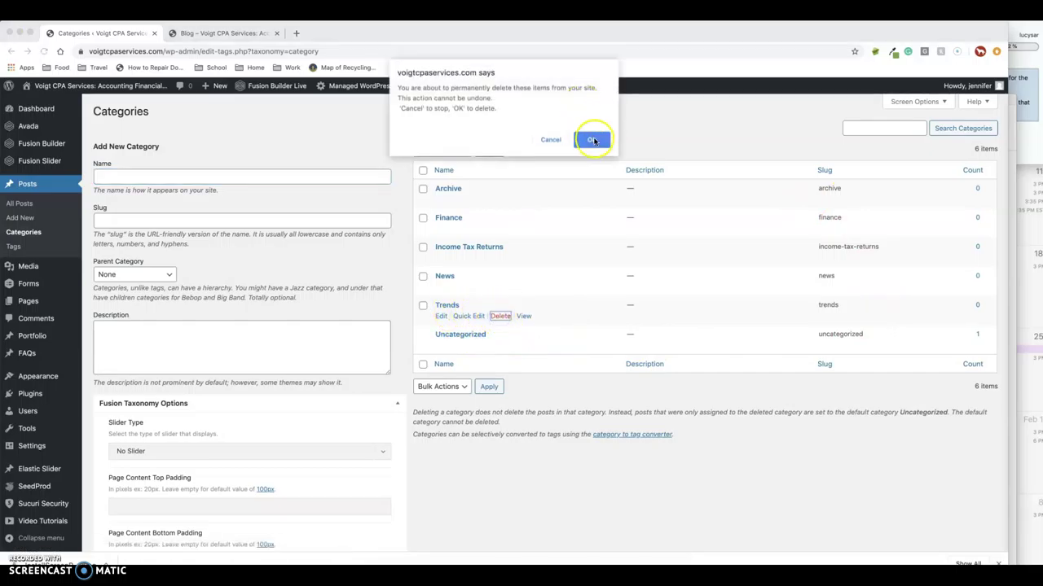
left_click(593, 140)
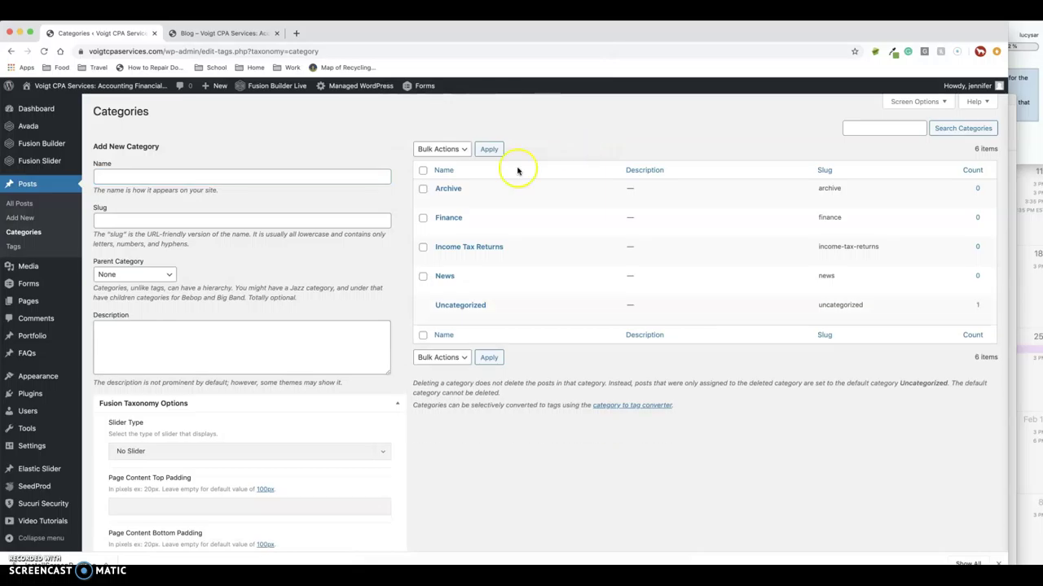
left_click(499, 200)
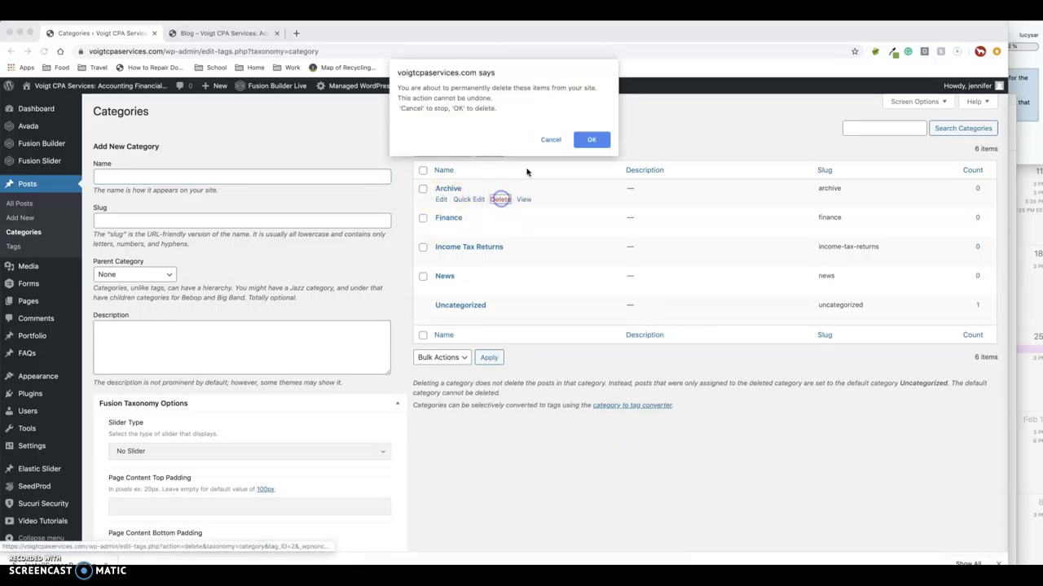
left_click(592, 139)
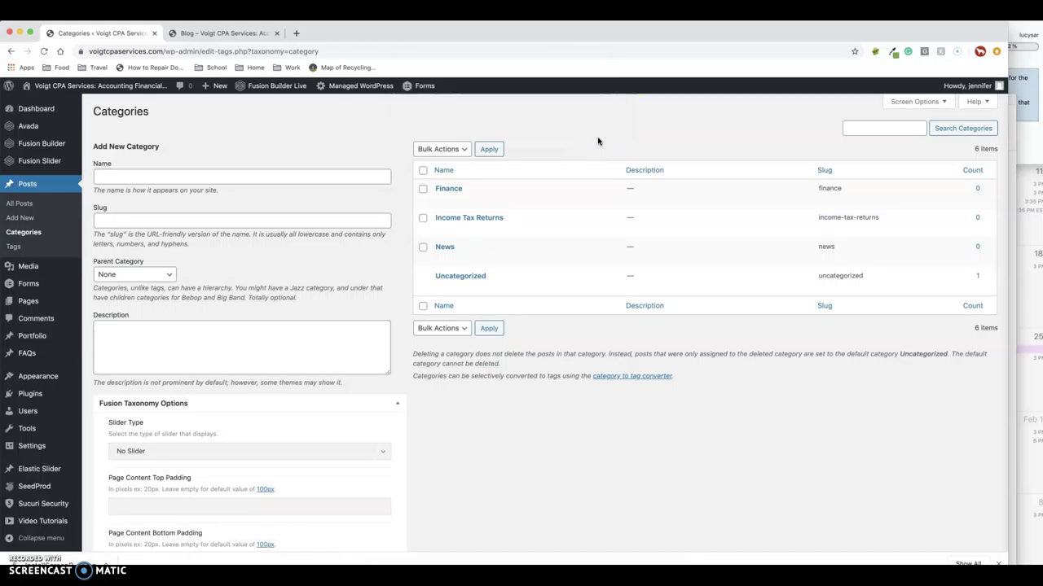
mouse_move(445, 199)
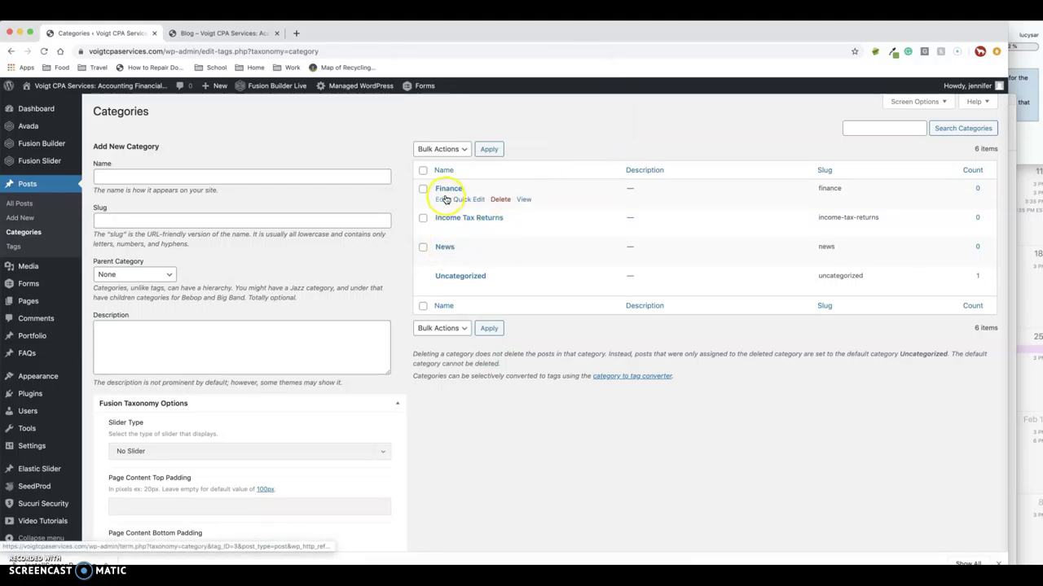
Step: Add a new category named "Accounting" with the slug left empty, no parent category, and the remaining options at their defaults
left_click(175, 176)
type("Accoun")
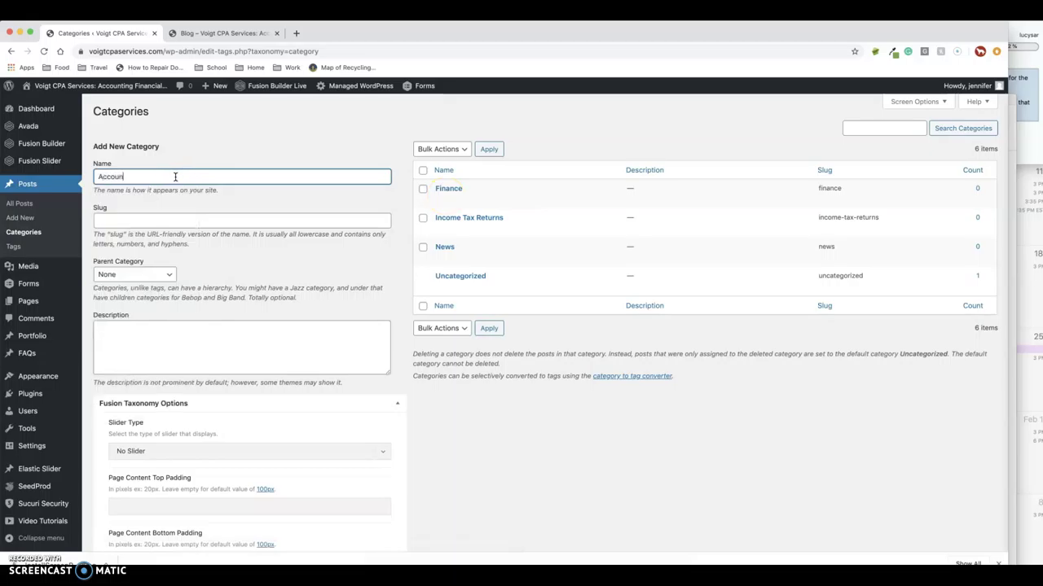
type("ting")
left_click(174, 221)
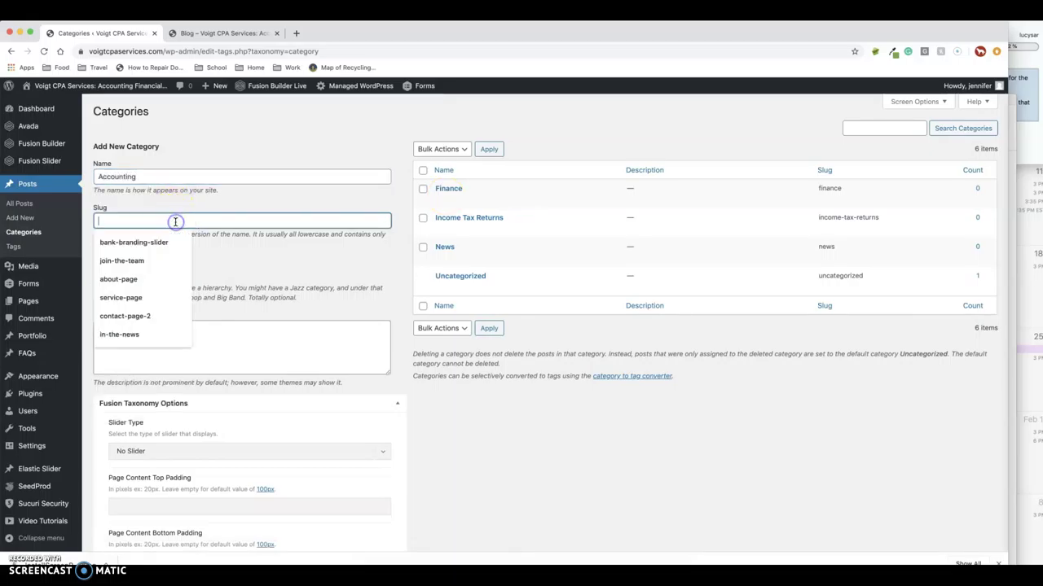
left_click(290, 269)
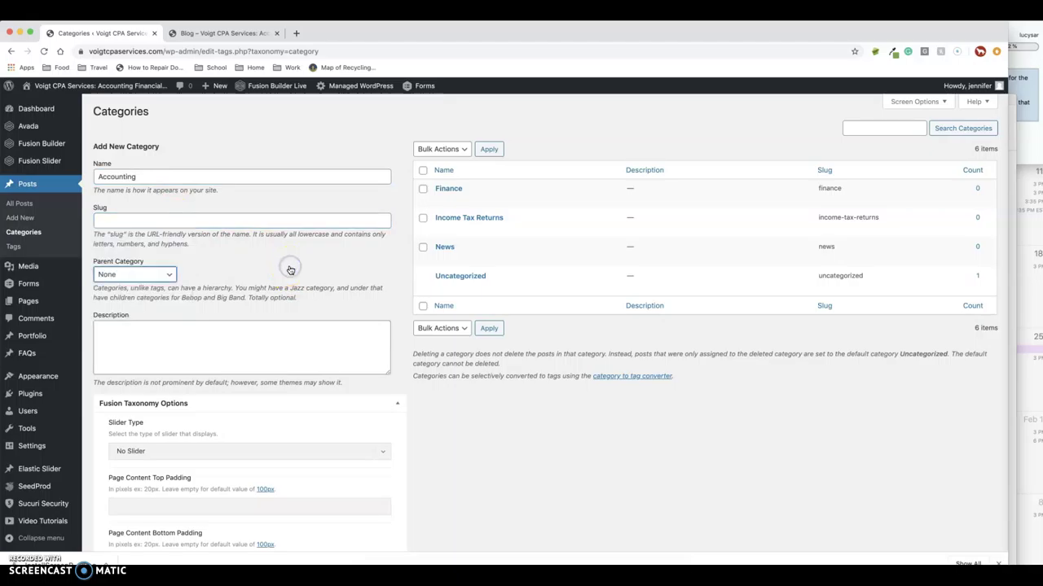
scroll(290, 269, "down", 9)
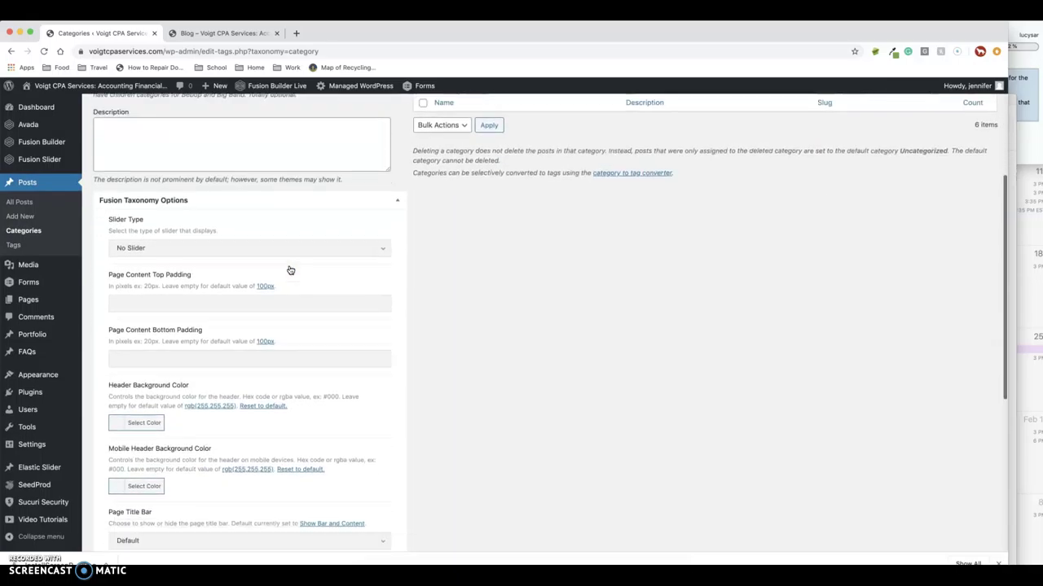
scroll(290, 269, "down", 4)
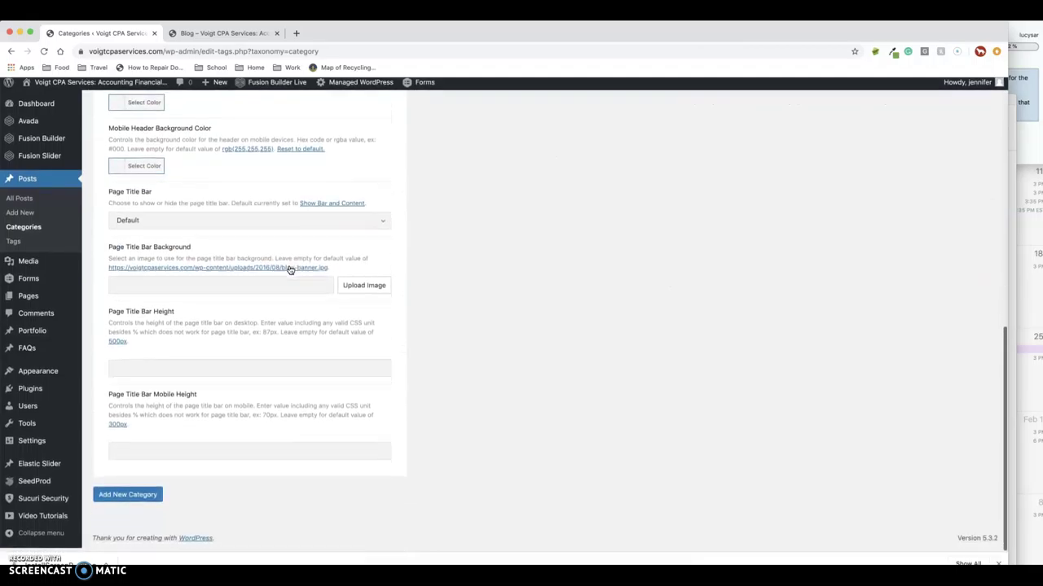
left_click(144, 499)
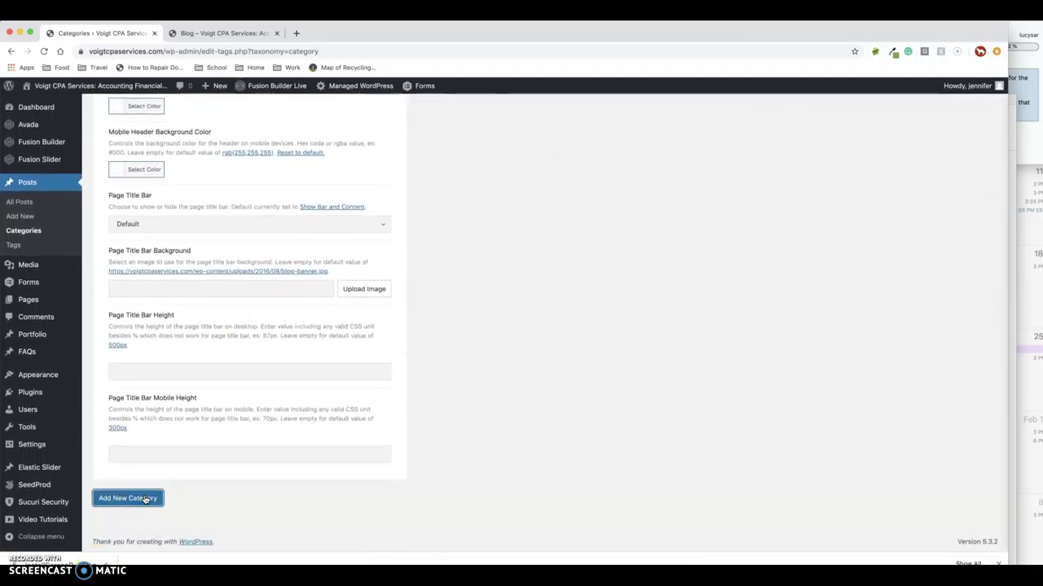
scroll(259, 371, "up", 5)
scroll(259, 371, "up", 2)
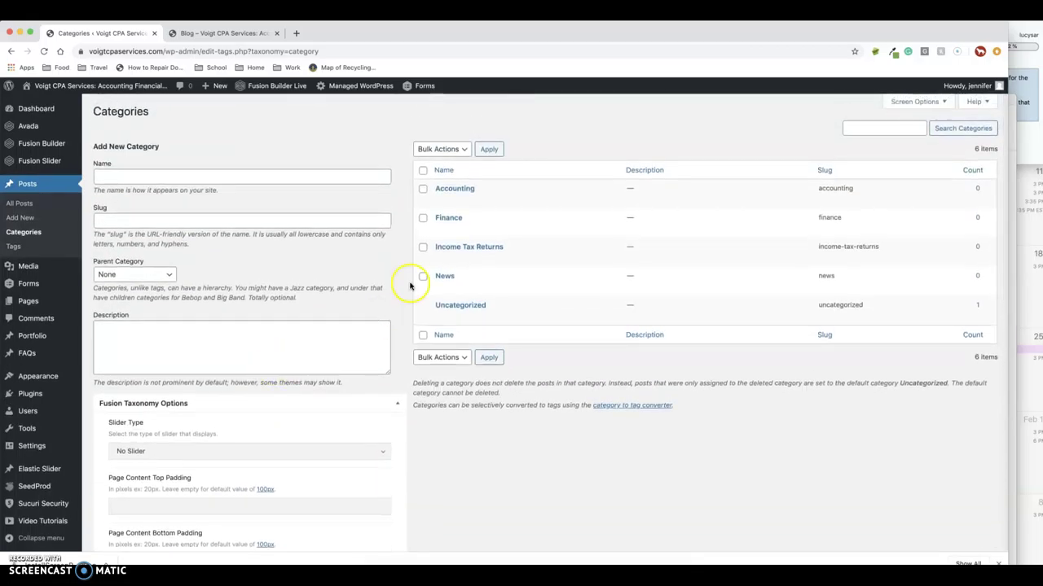
left_click(453, 189)
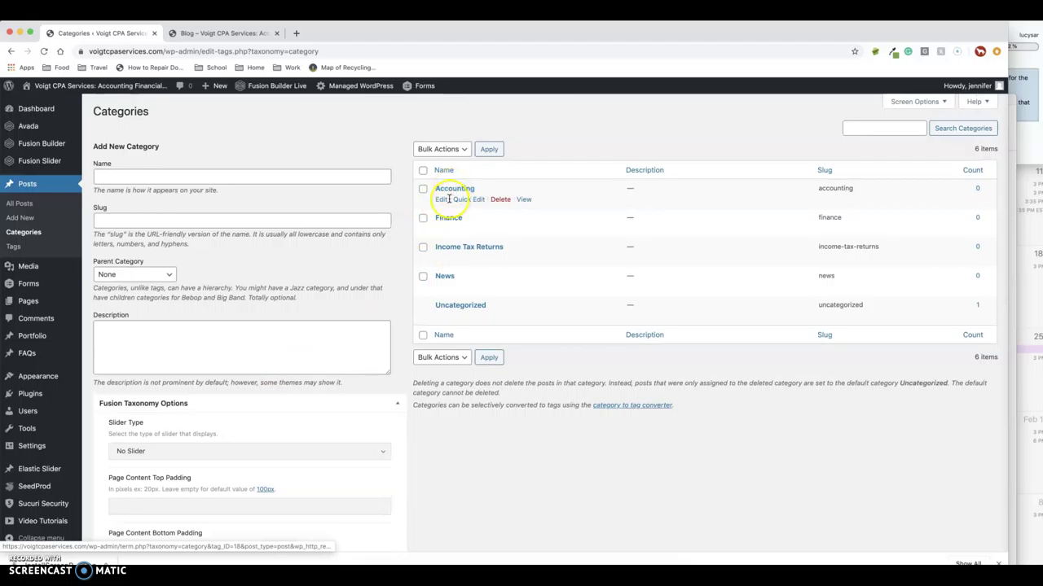
Step: Start a new post and try out the Accounting and Finance category choices, leaving both unselected
left_click(20, 218)
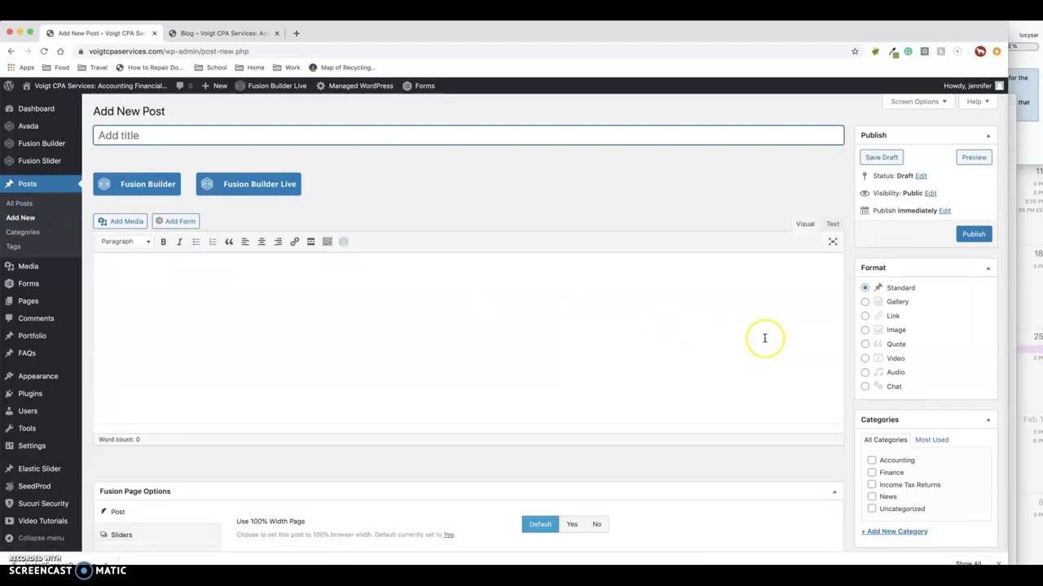
scroll(763, 337, "down", 3)
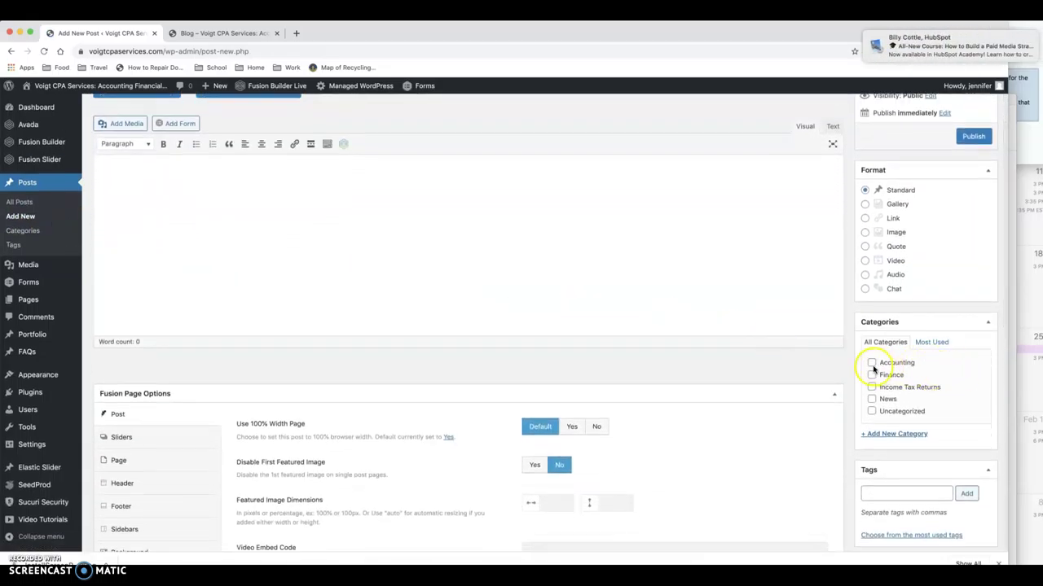
left_click(872, 363)
left_click(872, 376)
left_click(873, 375)
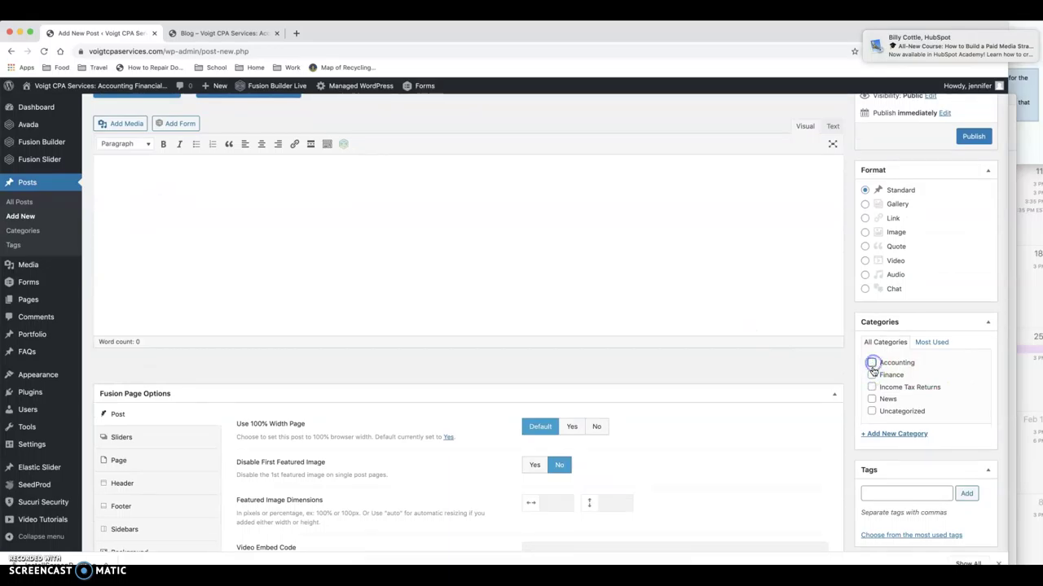
left_click(873, 363)
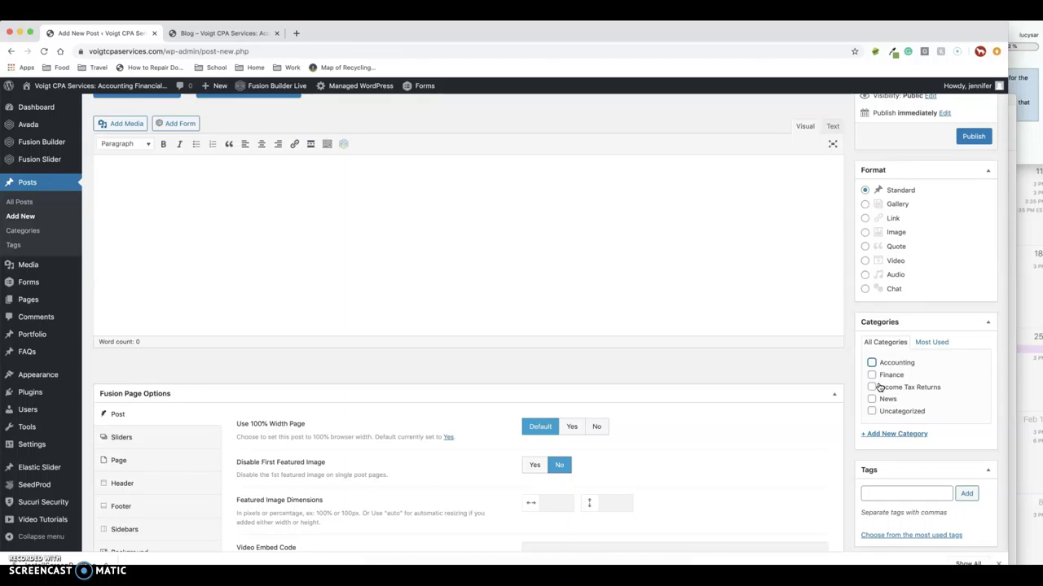
scroll(879, 388, "up", 2)
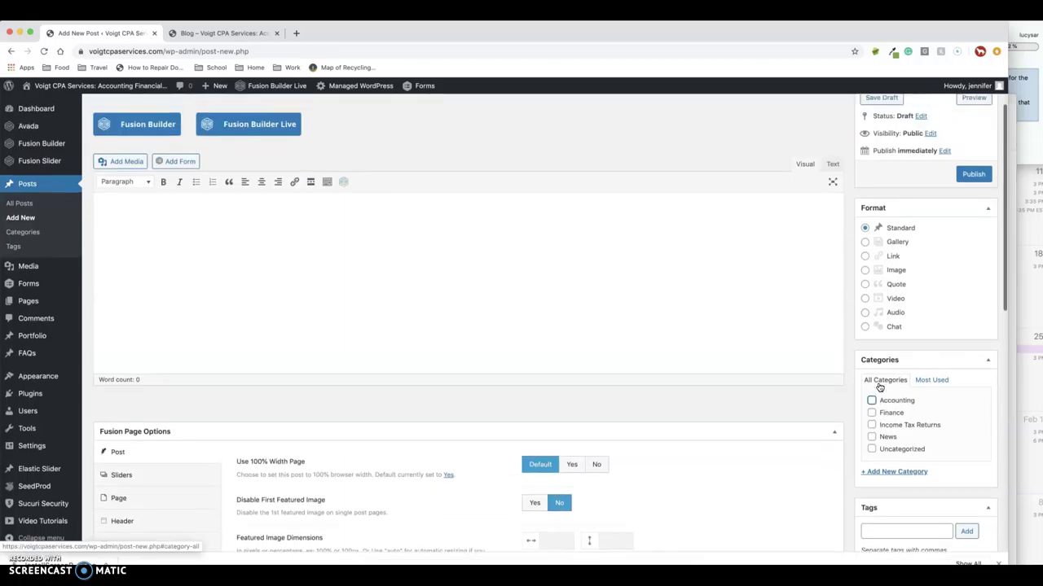